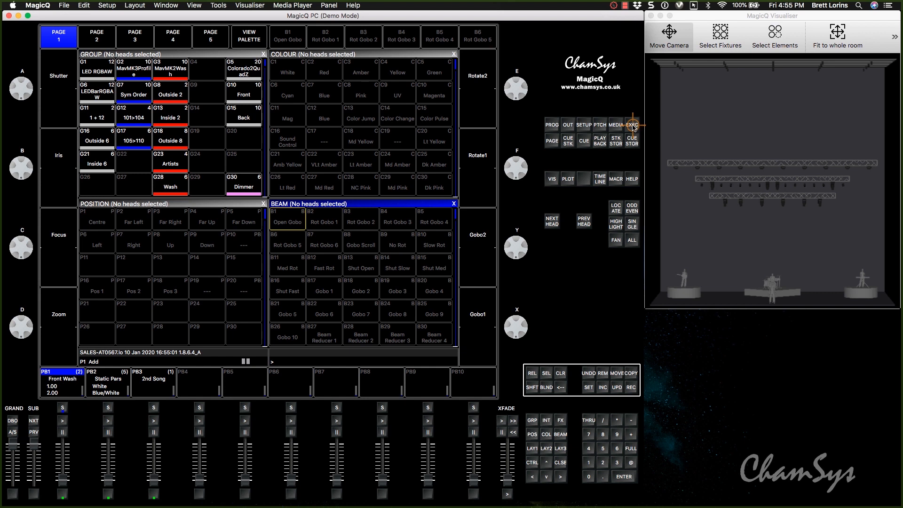
# - Open the Execute window and set page 1's grid size to 8/4
pyautogui.click(633, 125)
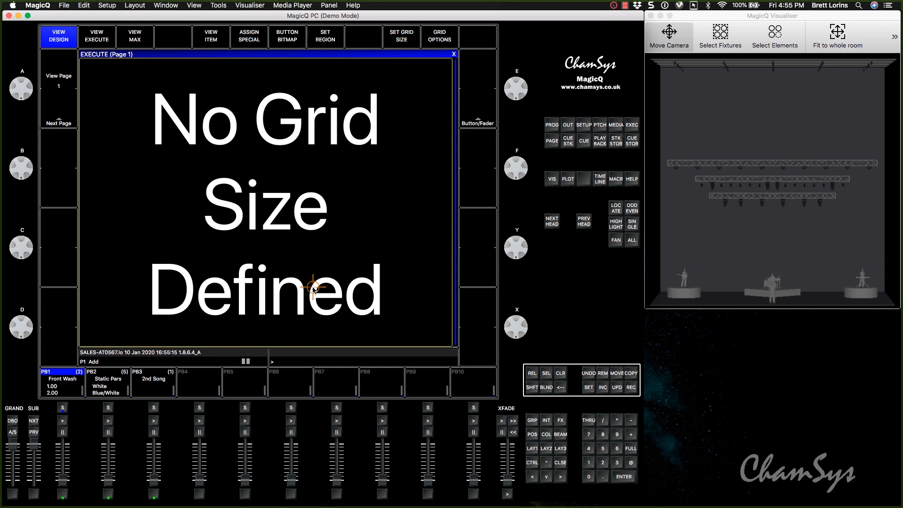
pyautogui.click(402, 35)
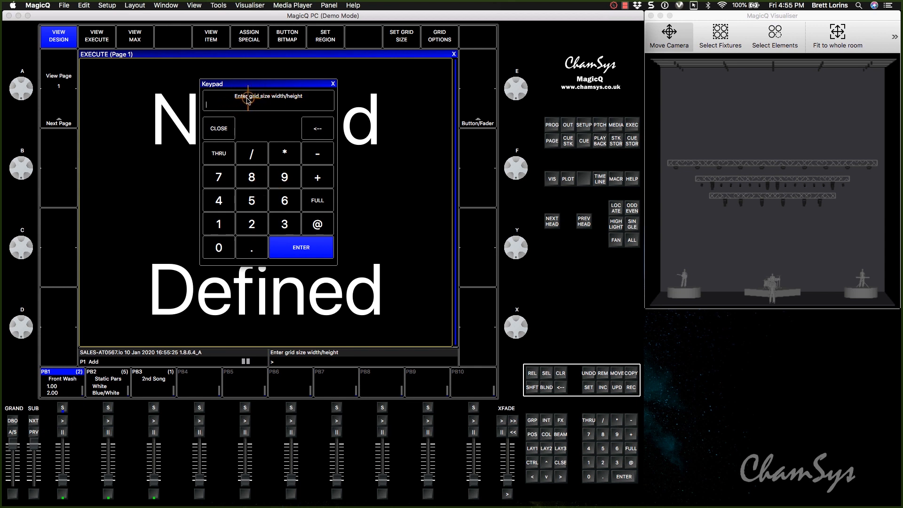
pyautogui.click(252, 179)
pyautogui.click(252, 152)
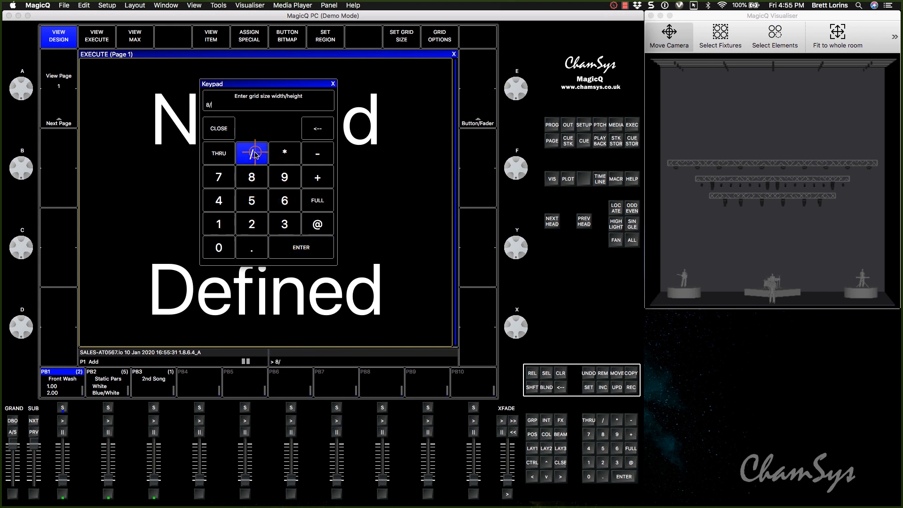
pyautogui.click(219, 201)
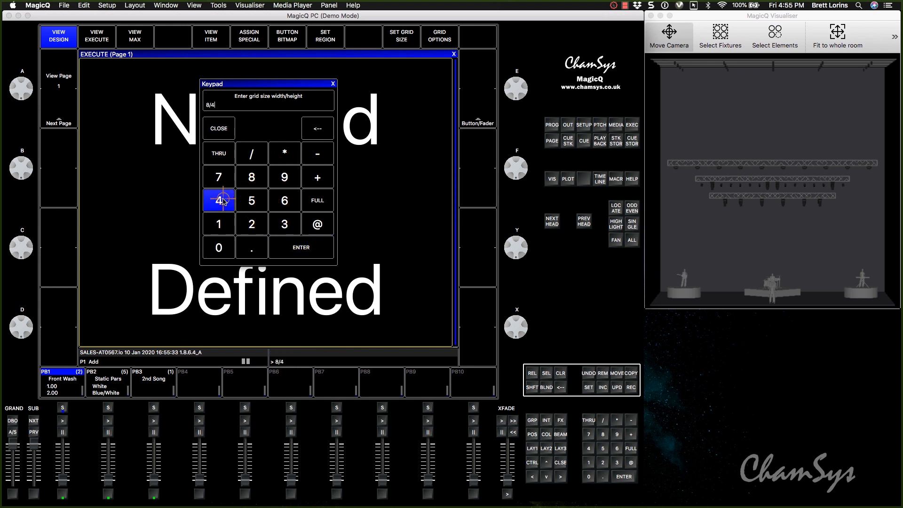
pyautogui.click(286, 245)
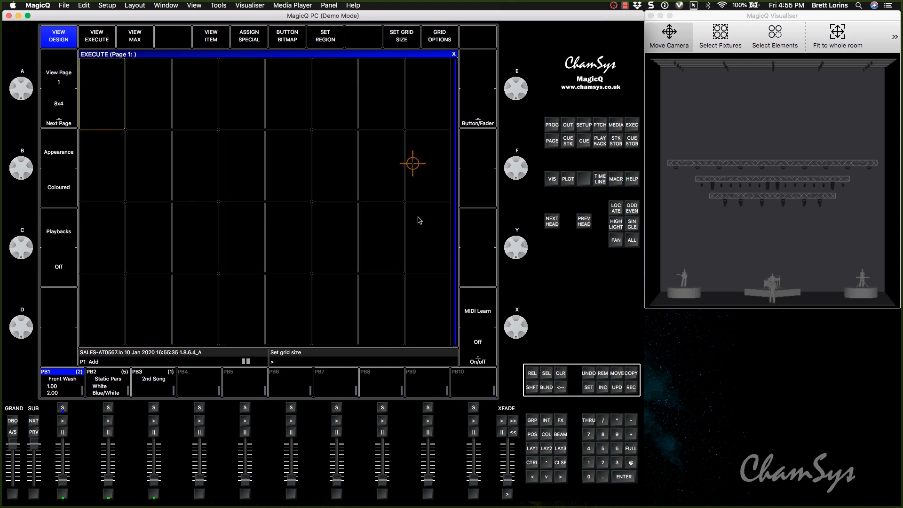
# - Change the grid size of execute page 1 to 3/9
pyautogui.click(402, 35)
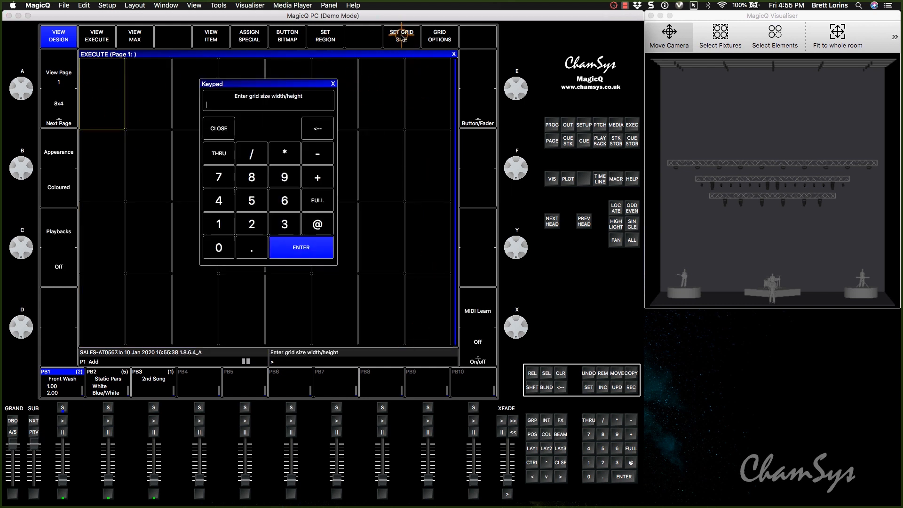
pyautogui.click(284, 221)
pyautogui.click(251, 154)
pyautogui.click(284, 177)
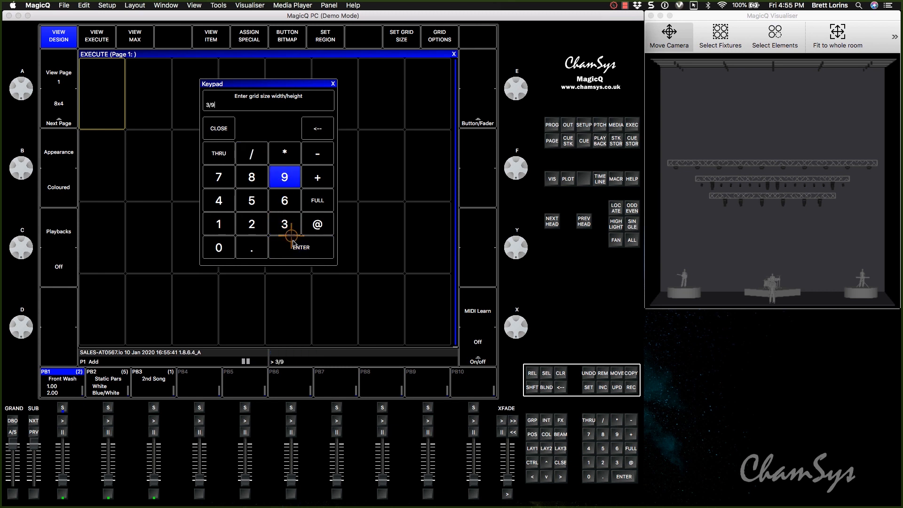
pyautogui.click(296, 247)
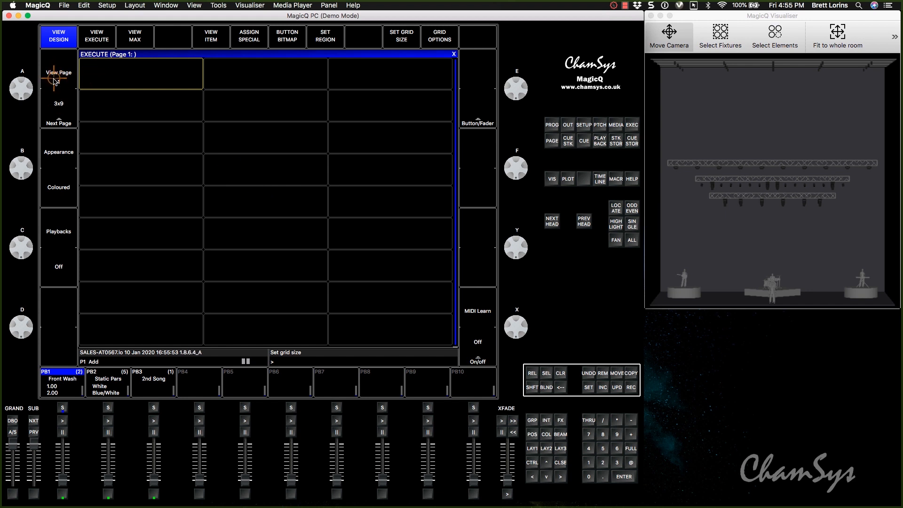
# - Go to execute page 2 and test the Back and Front cue stacks by switching each on and off
pyautogui.click(60, 120)
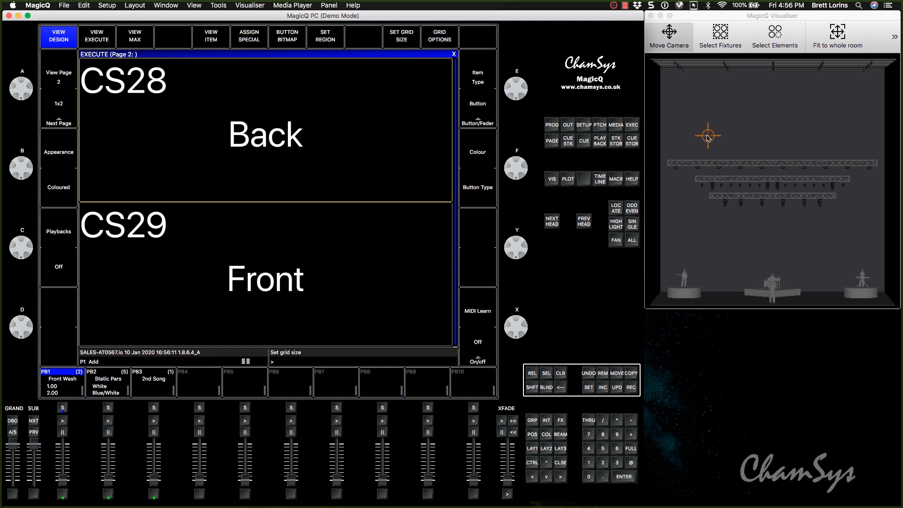
pyautogui.click(711, 137)
pyautogui.moveTo(713, 139); pyautogui.dragTo(552, 154)
pyautogui.click(362, 143)
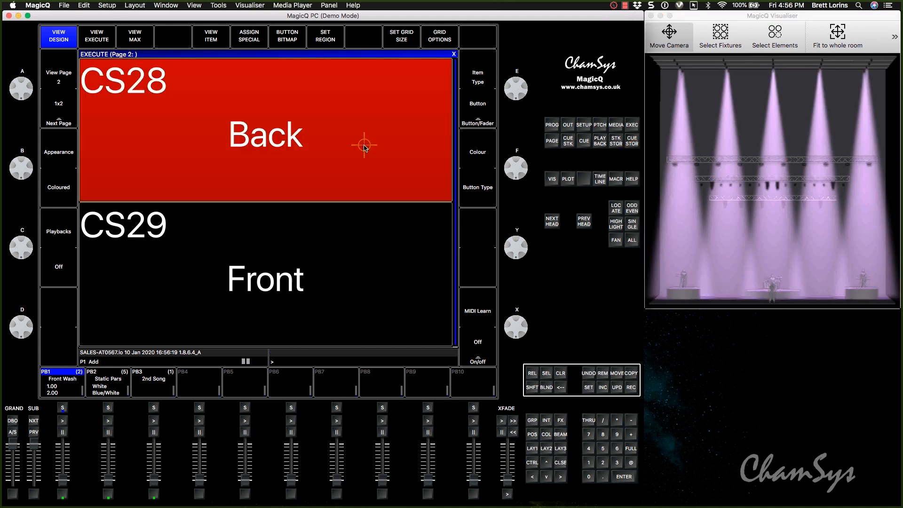
pyautogui.click(357, 244)
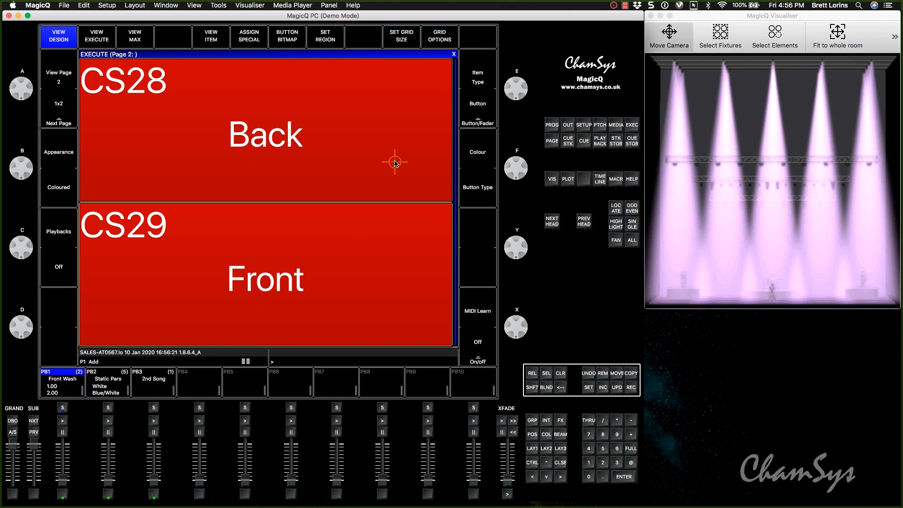
pyautogui.click(392, 179)
pyautogui.click(407, 208)
pyautogui.click(409, 237)
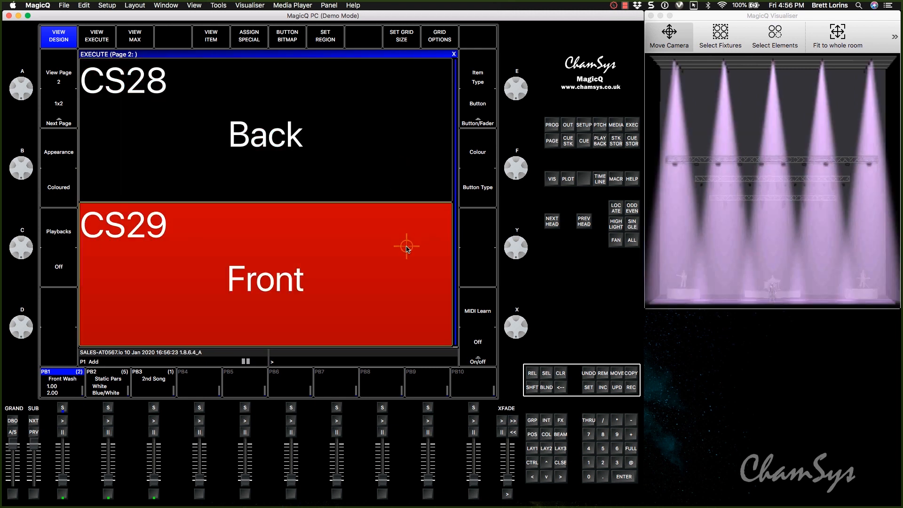
pyautogui.click(407, 246)
# - View the visualiser stage from the side and toggle the Back and Front cue stacks, leaving both on
pyautogui.click(688, 192)
pyautogui.moveTo(689, 192); pyautogui.dragTo(813, 224)
pyautogui.click(349, 176)
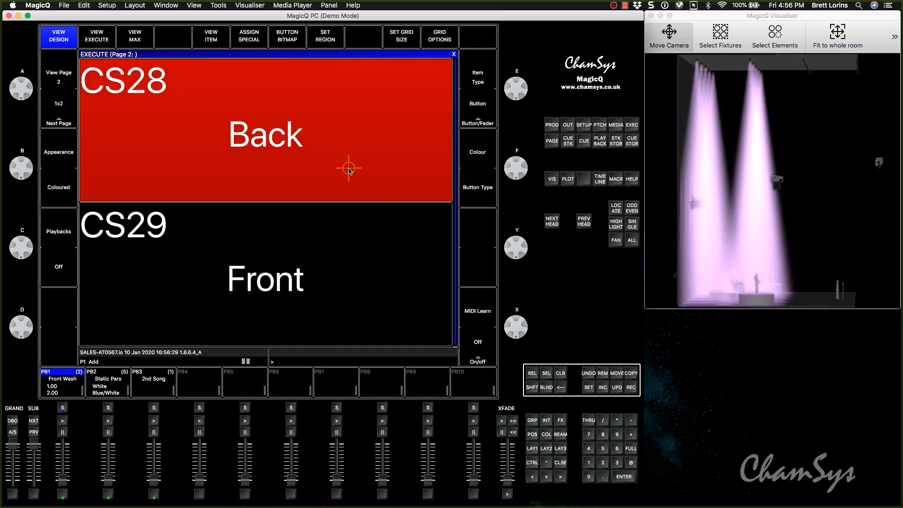
pyautogui.click(365, 266)
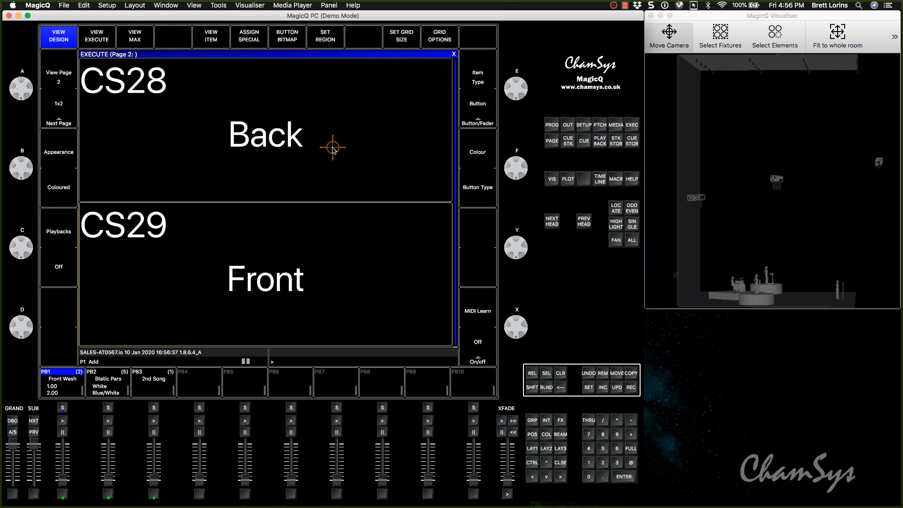
pyautogui.click(337, 161)
pyautogui.click(361, 258)
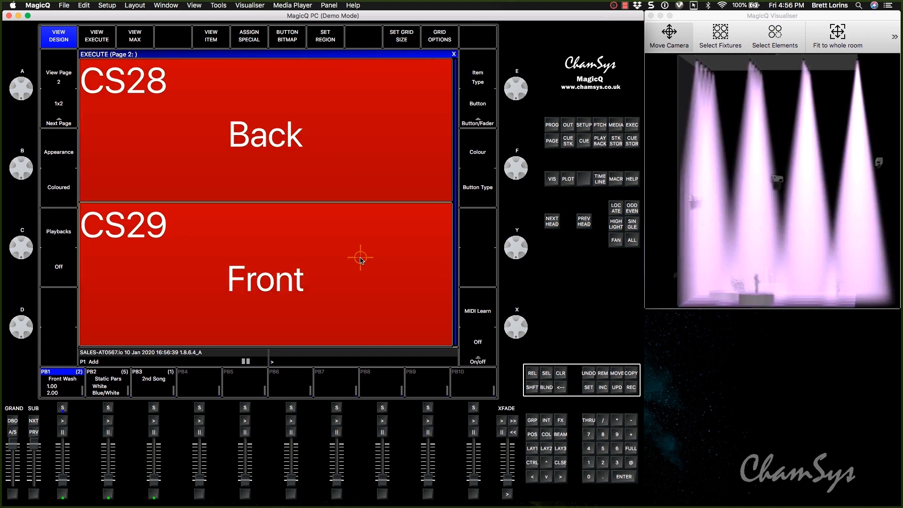
# - Return the visualiser to a front view and switch off the Back and Front cue stacks on execute page 2
pyautogui.click(61, 84)
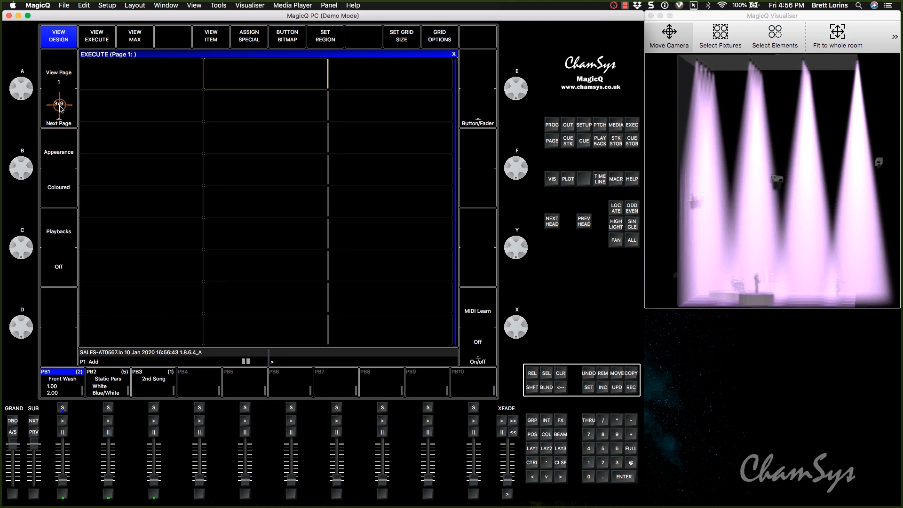
pyautogui.moveTo(757, 205)
pyautogui.mouseDown()
pyautogui.moveTo(695, 209)
pyautogui.moveTo(808, 191)
pyautogui.moveTo(713, 202)
pyautogui.moveTo(755, 217)
pyautogui.moveTo(748, 208)
pyautogui.mouseUp()
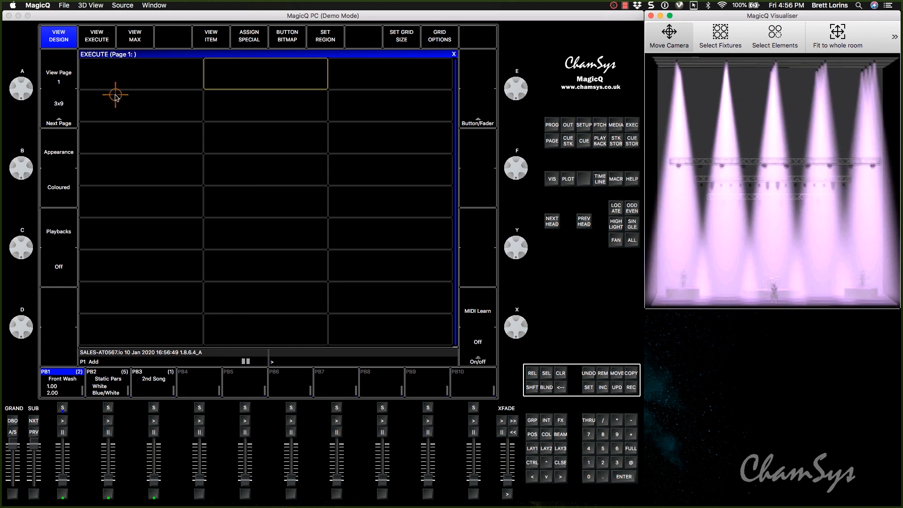
pyautogui.click(68, 104)
pyautogui.click(302, 137)
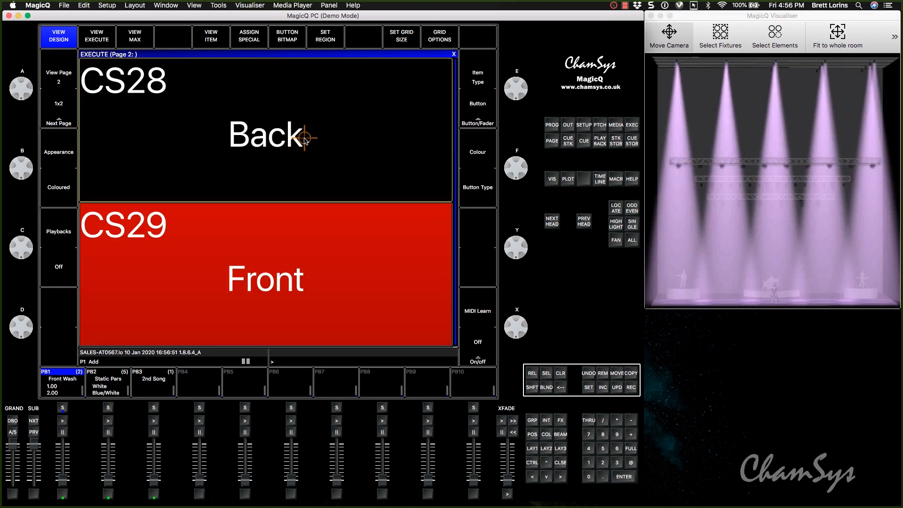
pyautogui.click(316, 281)
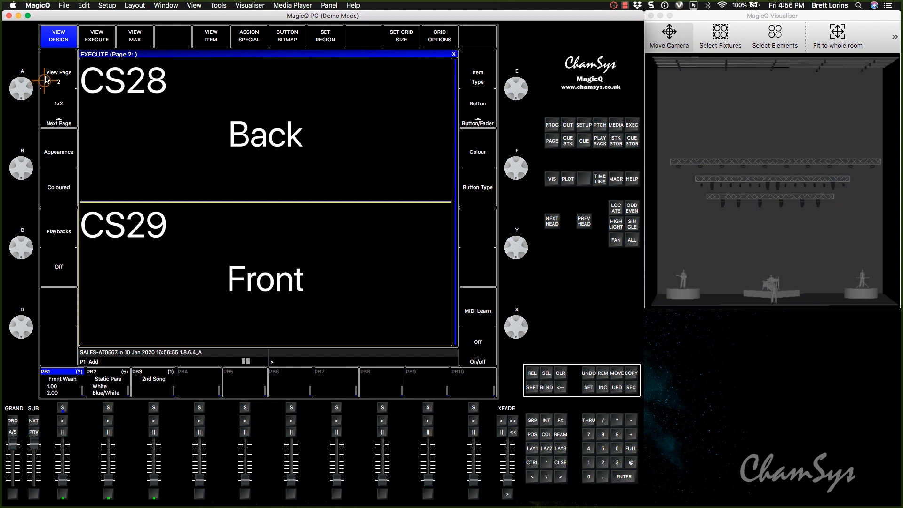
# - Go to execute page 3 and remove the Green cue stack CS31 from the first row
pyautogui.click(62, 120)
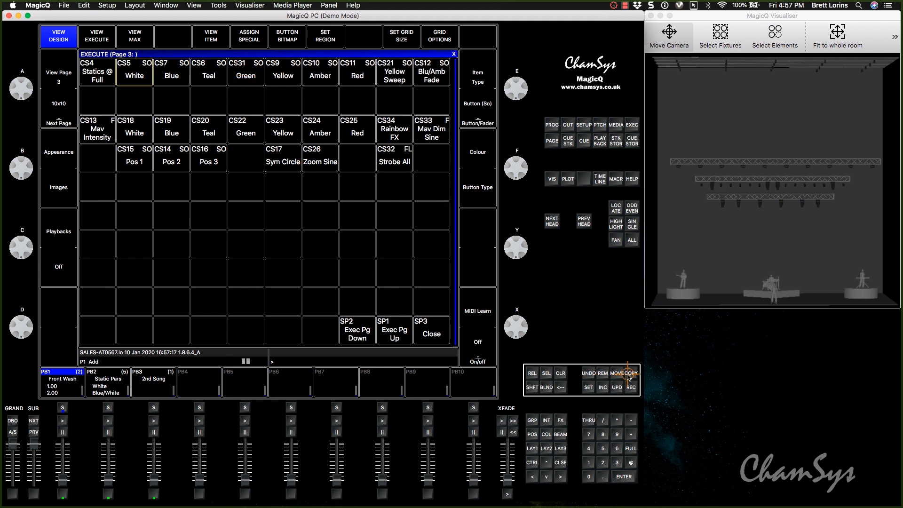
pyautogui.click(602, 375)
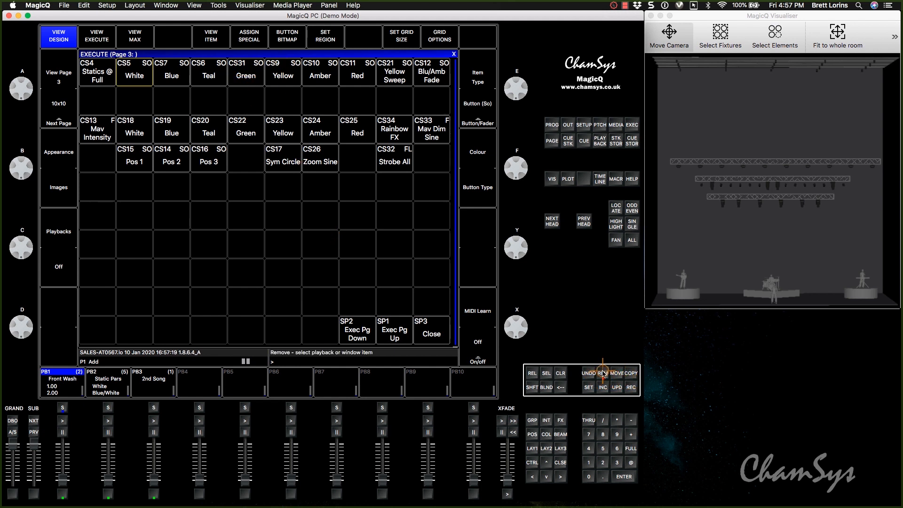
pyautogui.click(244, 71)
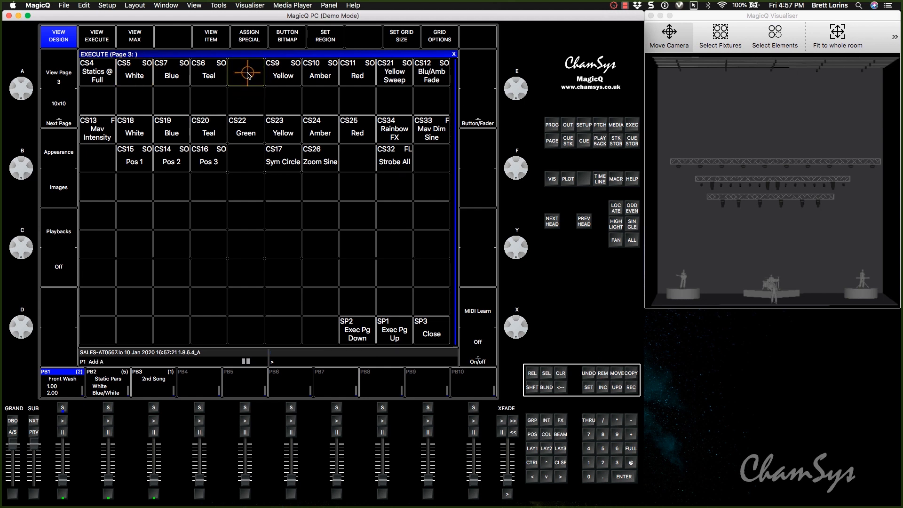
# - Bring up the Execute window after viewing the programming layout, and activate the Statics @ Full cue stack
pyautogui.click(532, 449)
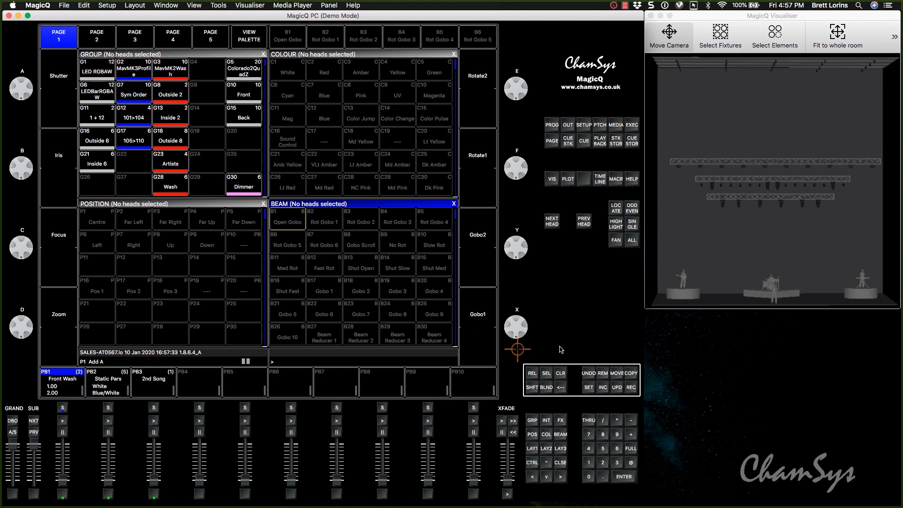
pyautogui.click(632, 125)
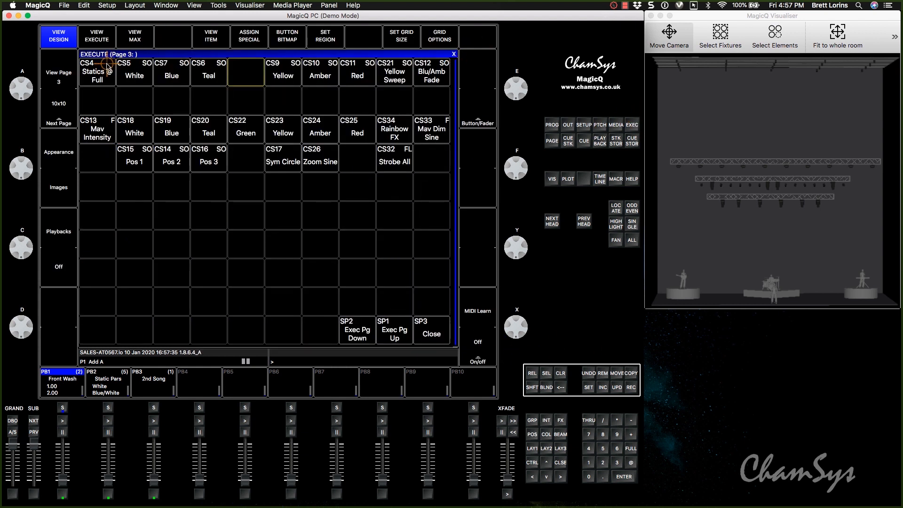
pyautogui.click(97, 76)
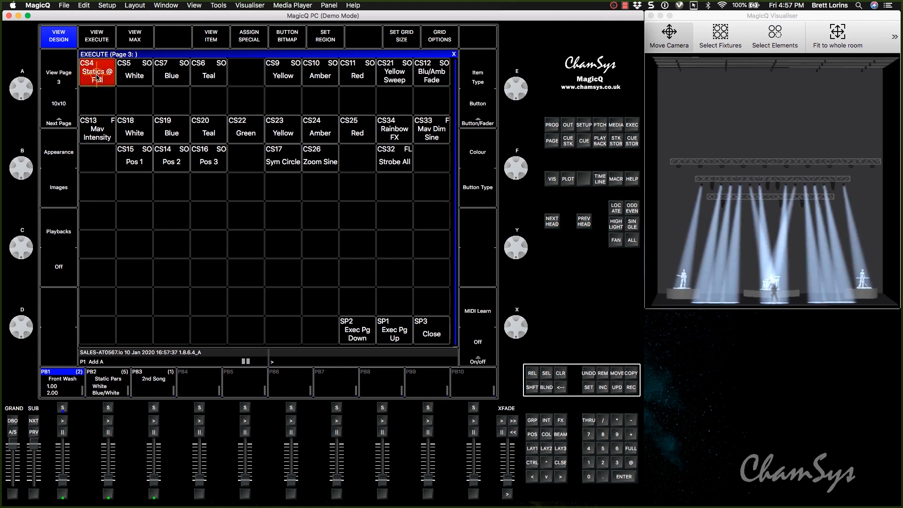
# - Select group 1 (LED RGBAW) and apply the Green colour palette
pyautogui.click(546, 433)
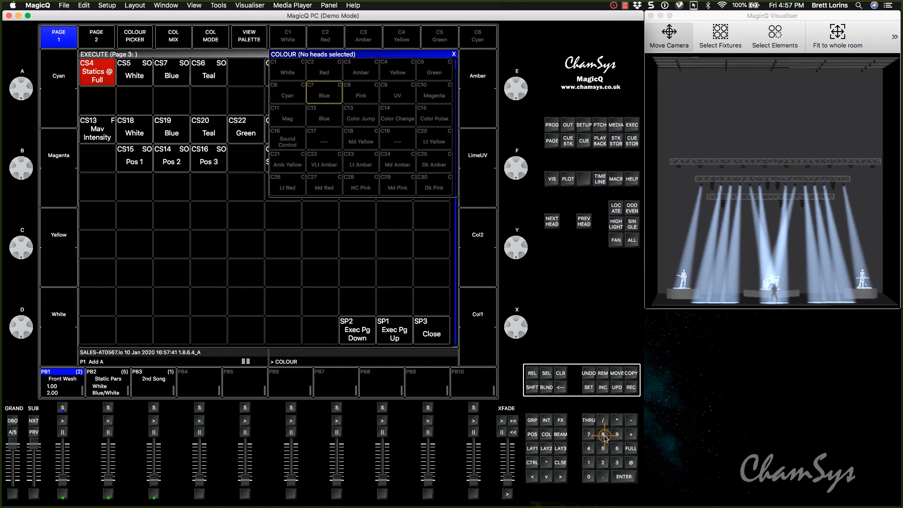
pyautogui.click(588, 462)
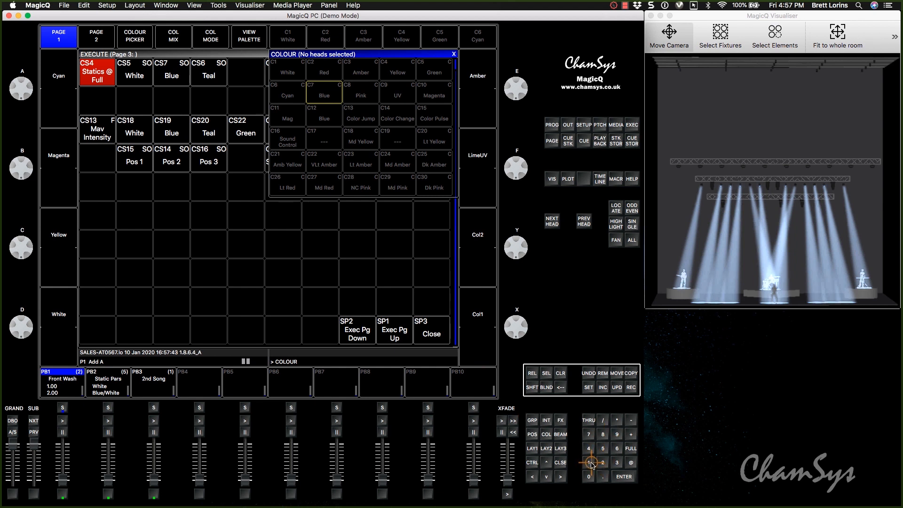
pyautogui.click(617, 420)
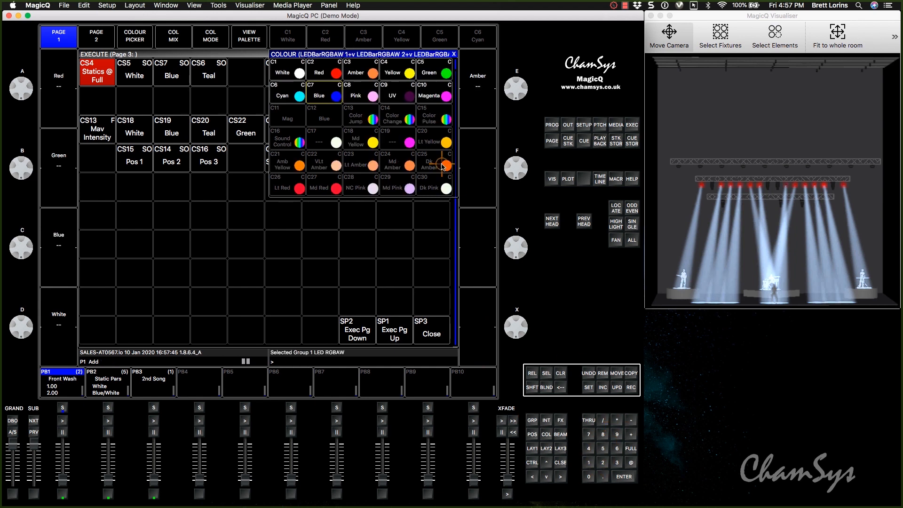
pyautogui.click(441, 76)
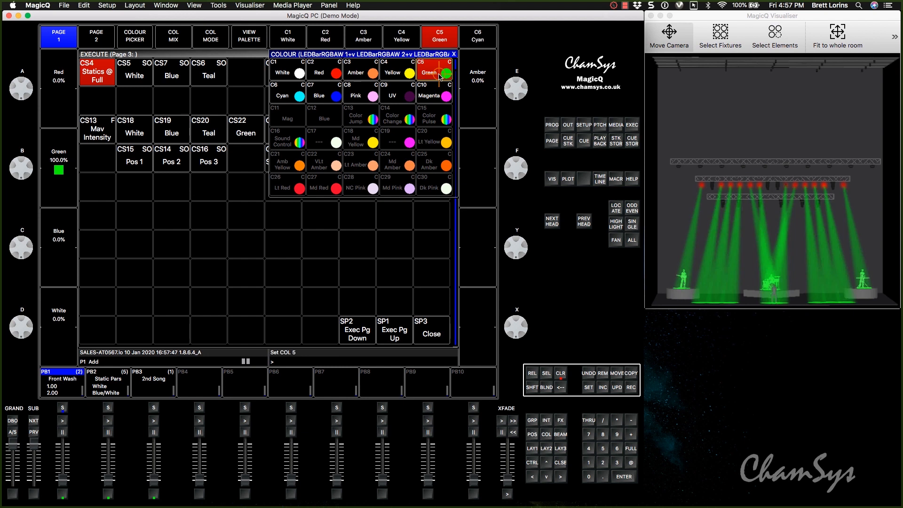
# - Record the green look into the empty first-row cell between Teal and Yellow, and clear the programmer
pyautogui.click(631, 387)
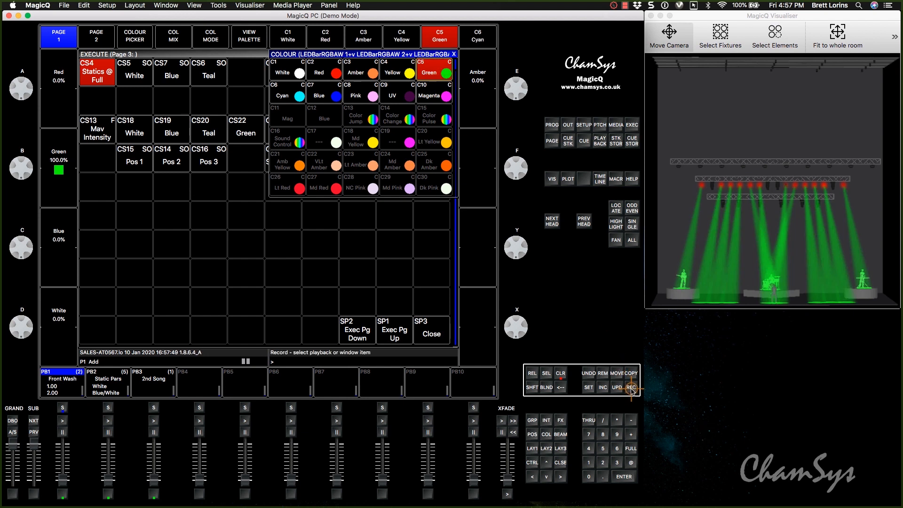
pyautogui.click(245, 75)
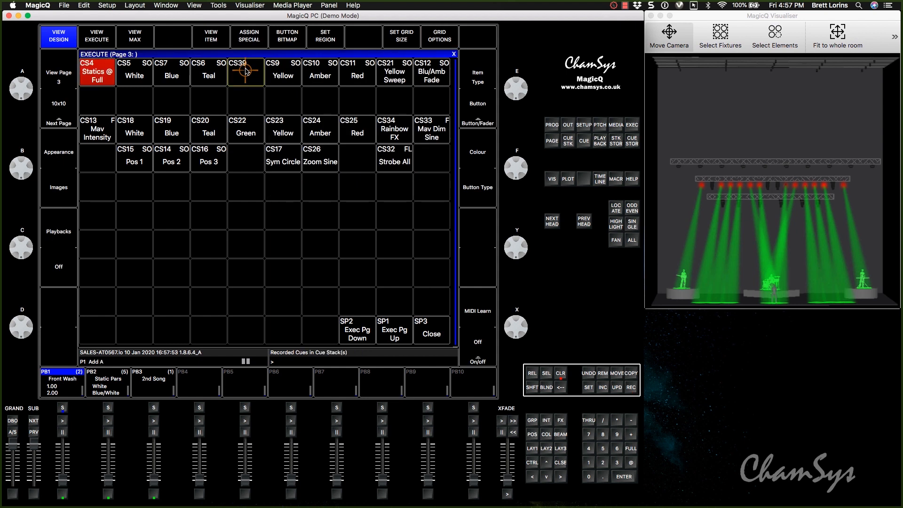
pyautogui.click(560, 374)
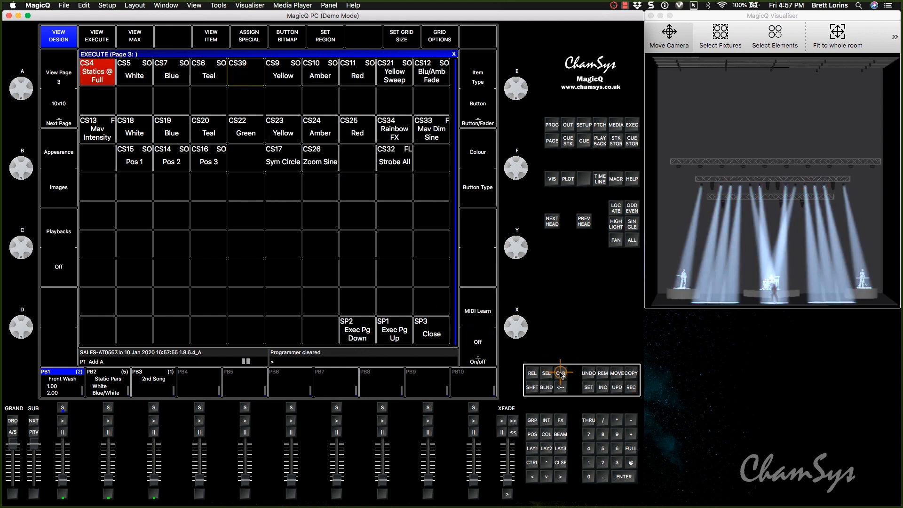
# - Name the newly recorded cue stack between Teal and Yellow "Green"
pyautogui.click(589, 387)
pyautogui.click(248, 76)
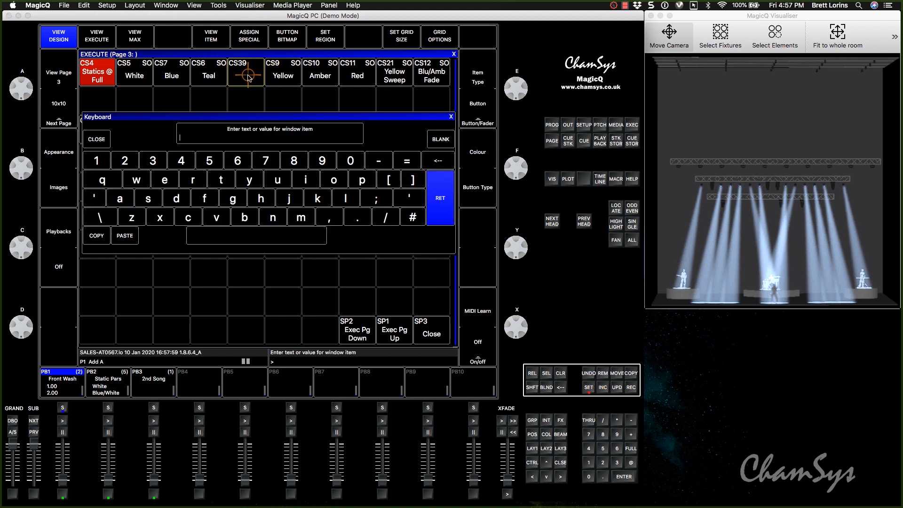
pyautogui.write('Gree')
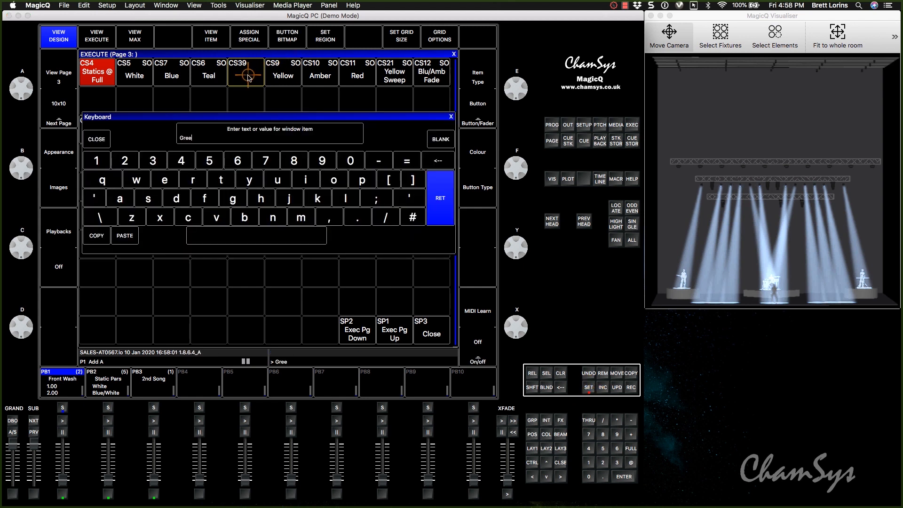
pyautogui.write('n')
pyautogui.press('Return')
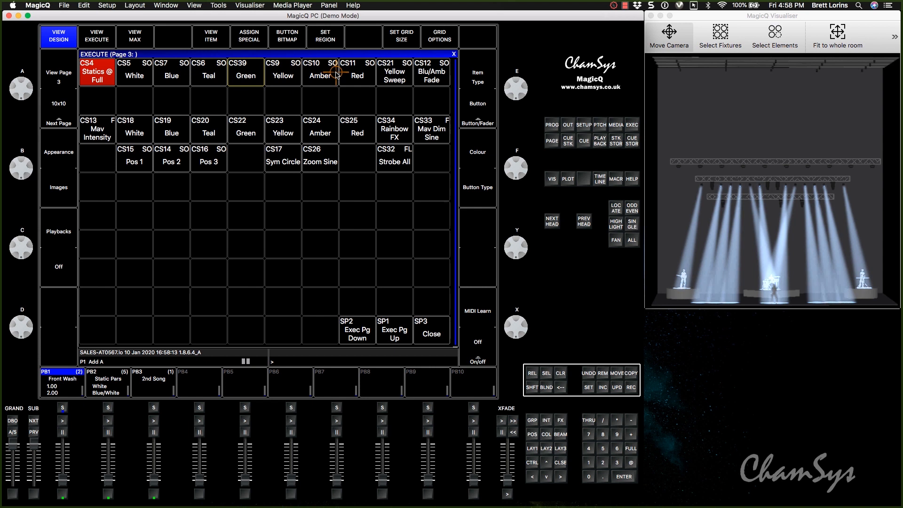
# - Activate the first-row Yellow, Red and Green cue stacks in turn to compare how they interact
pyautogui.click(289, 76)
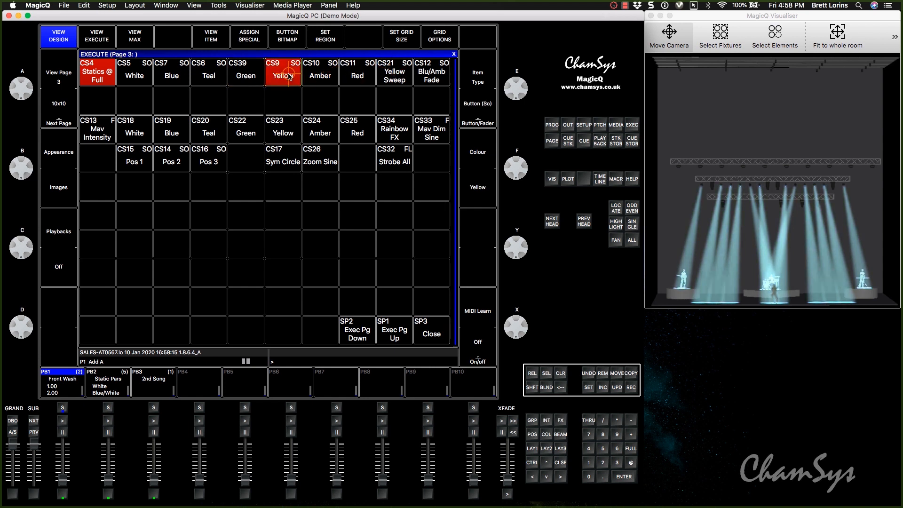
pyautogui.click(358, 77)
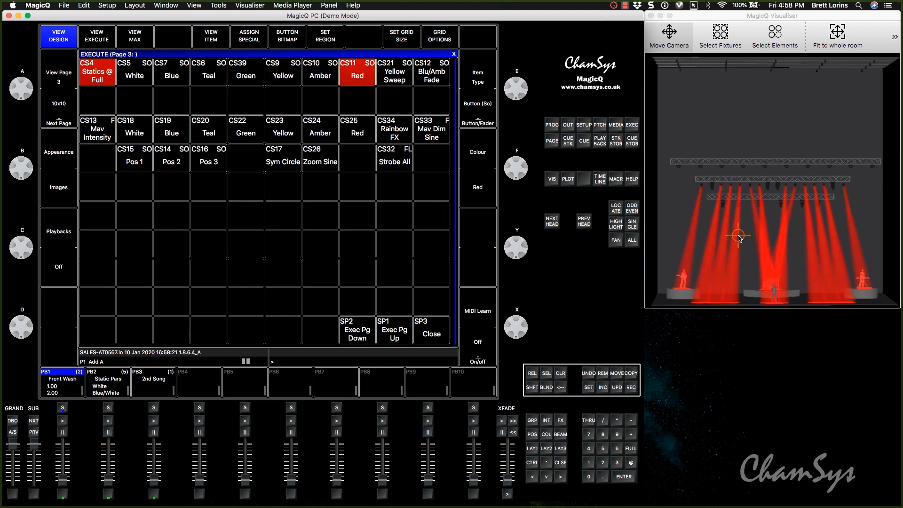
pyautogui.click(244, 76)
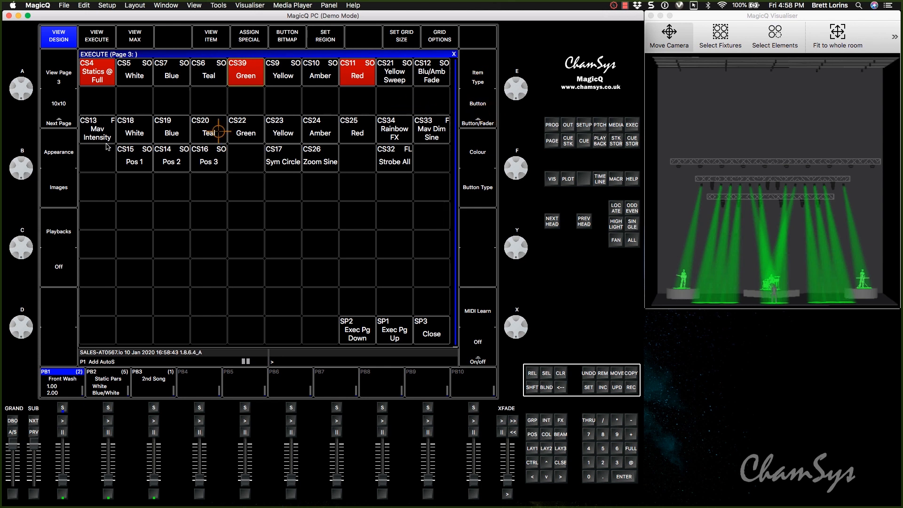
# - Set the first-row Green cue stack to a solo button and trigger it as a test
pyautogui.click(248, 74)
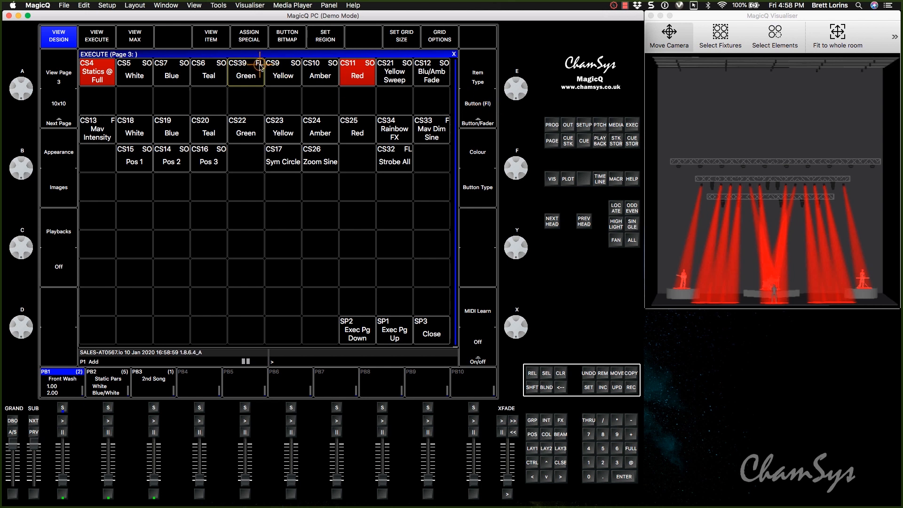
pyautogui.click(489, 103)
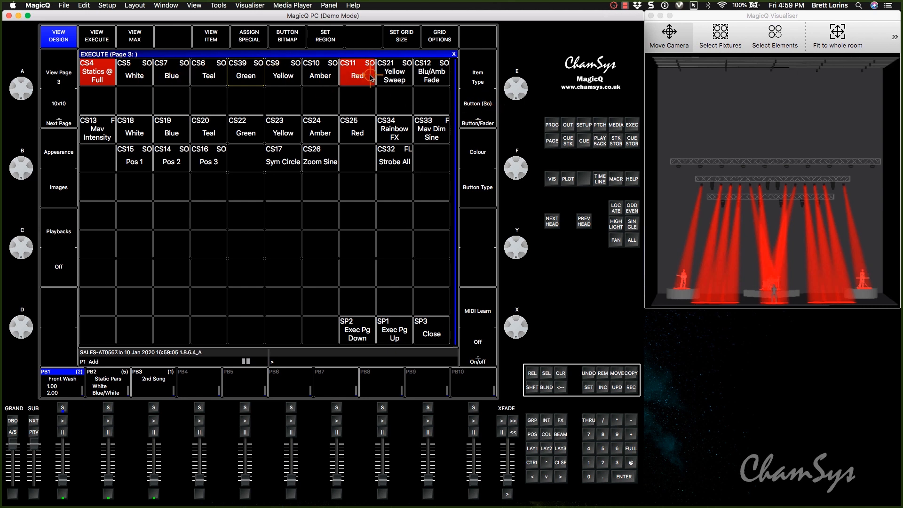
pyautogui.click(247, 76)
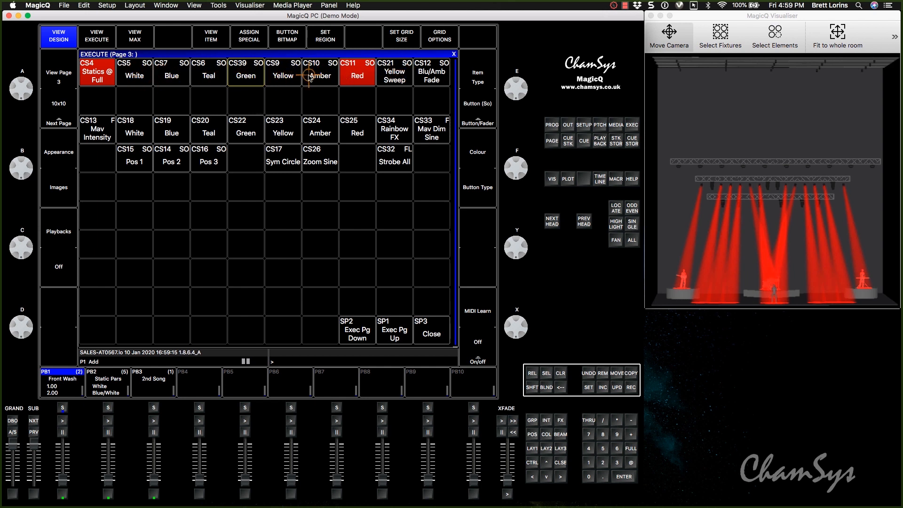
# - Activate the first-row Teal, Amber and Blue cue stacks in turn, ending on Blue
pyautogui.click(210, 79)
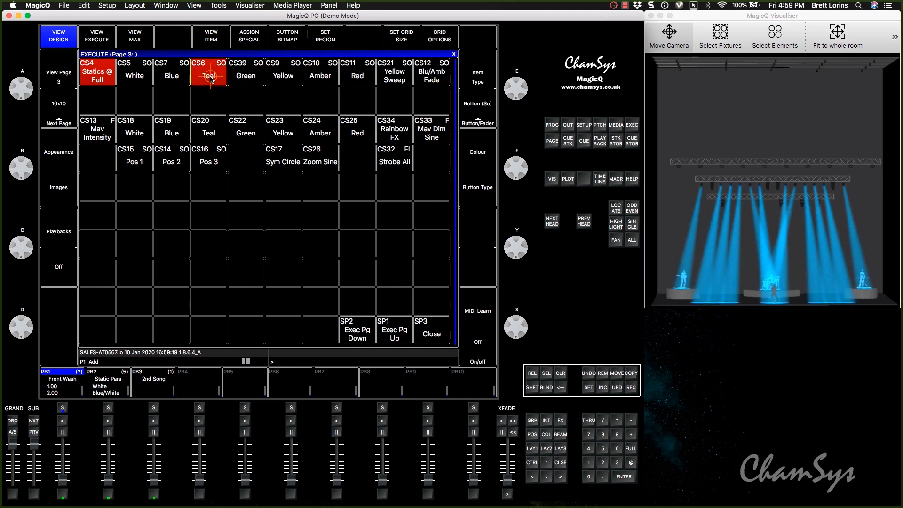
pyautogui.click(320, 77)
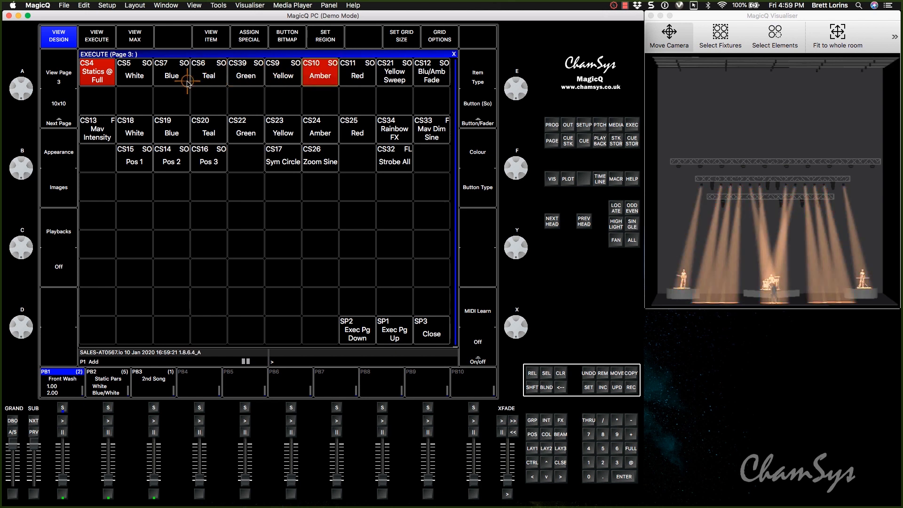
pyautogui.click(168, 80)
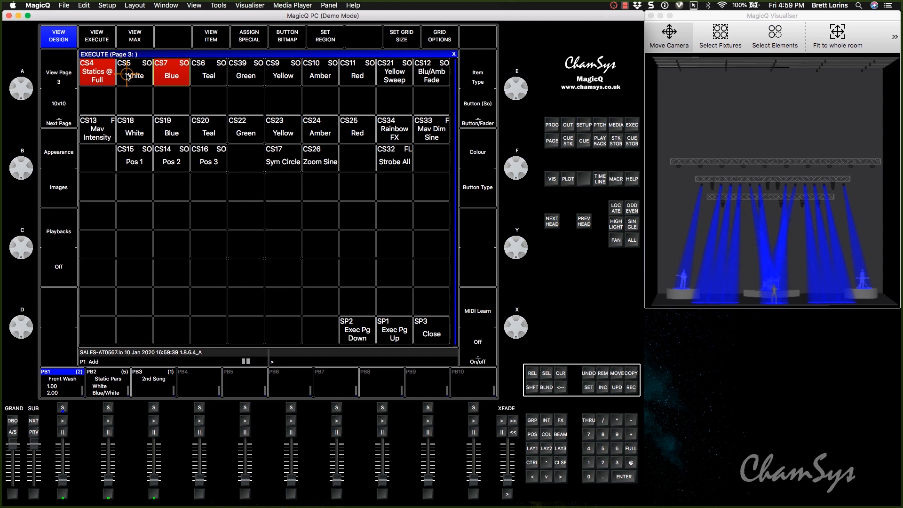
# - Toggle the Statics @ Full cue stack off and on repeatedly, ending with it on
pyautogui.click(95, 74)
pyautogui.click(98, 78)
pyautogui.click(99, 79)
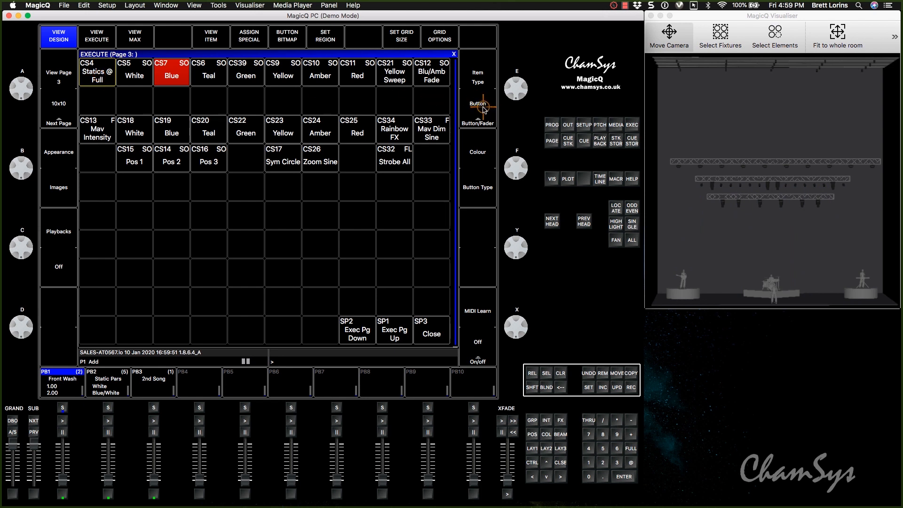
pyautogui.click(100, 75)
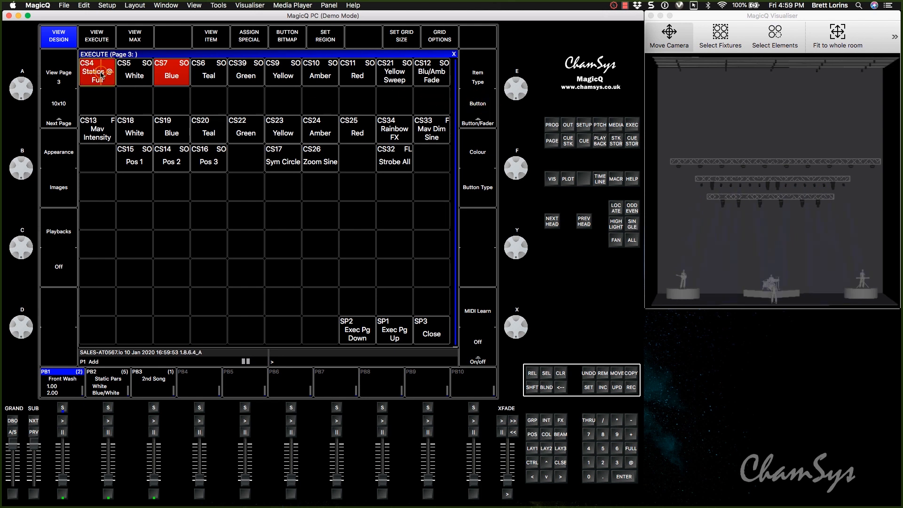
pyautogui.click(101, 75)
pyautogui.click(101, 75)
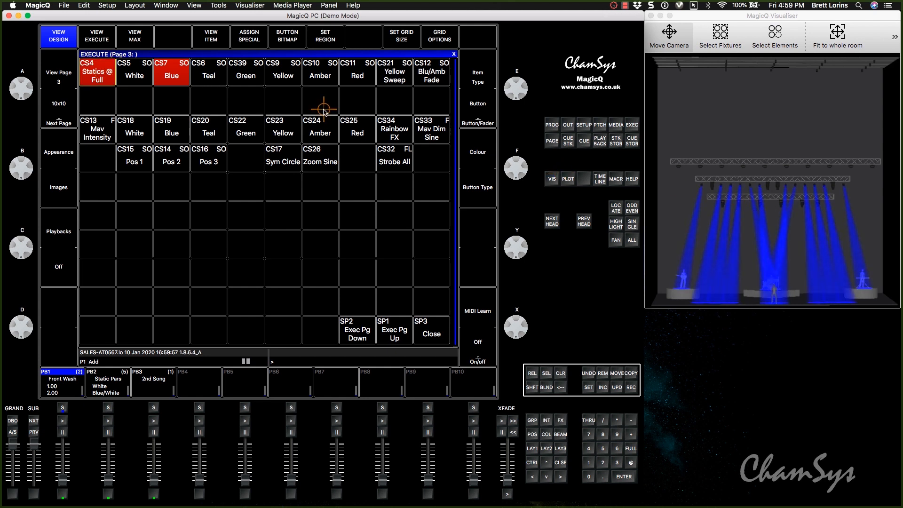
pyautogui.click(103, 75)
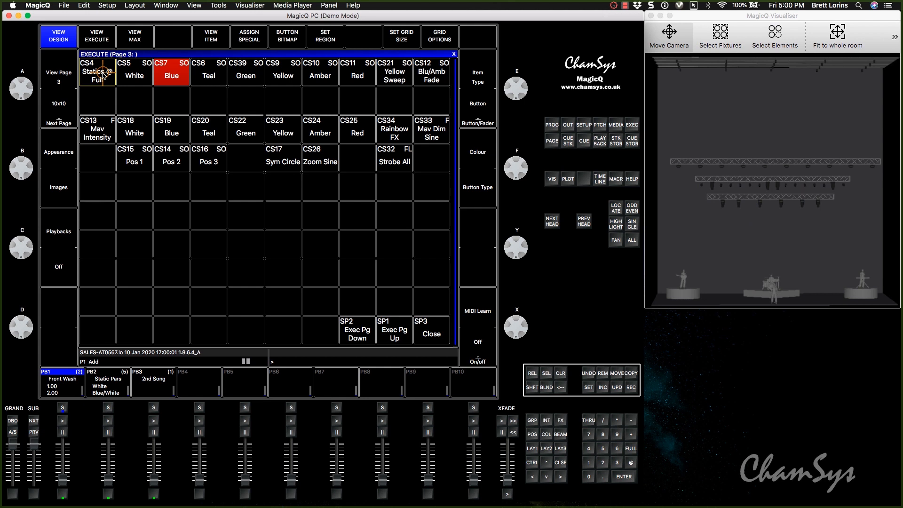
pyautogui.click(100, 77)
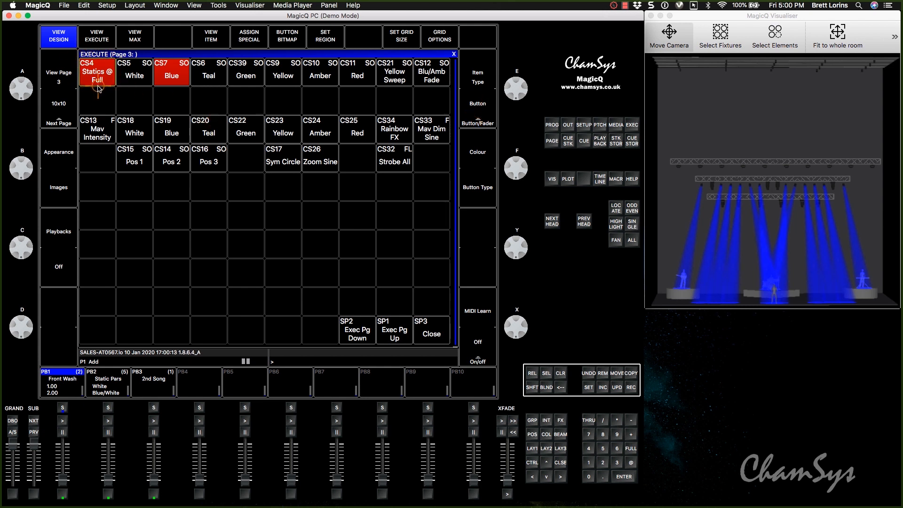
# - Move the grid cursor around the page to Statics @ Full without triggering any cells, and set its item type to Fader
pyautogui.press('Right')
pyautogui.press('Right')
pyautogui.press('Right')
pyautogui.press('Down')
pyautogui.press('Down')
pyautogui.press('Down')
pyautogui.press('Right')
pyautogui.press('Right')
pyautogui.press('Up')
pyautogui.press('Up')
pyautogui.press('Left')
pyautogui.press('Left')
pyautogui.press('Left')
pyautogui.press('Left')
pyautogui.press('Left')
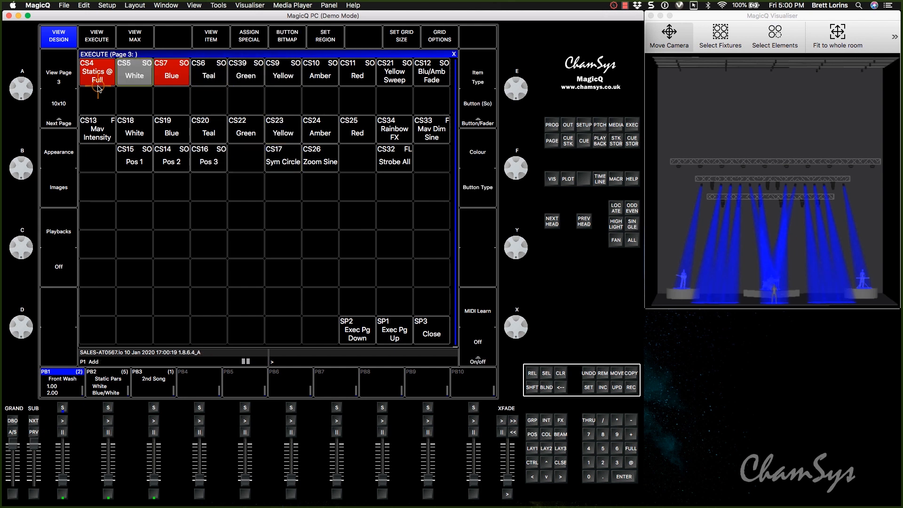
pyautogui.click(475, 100)
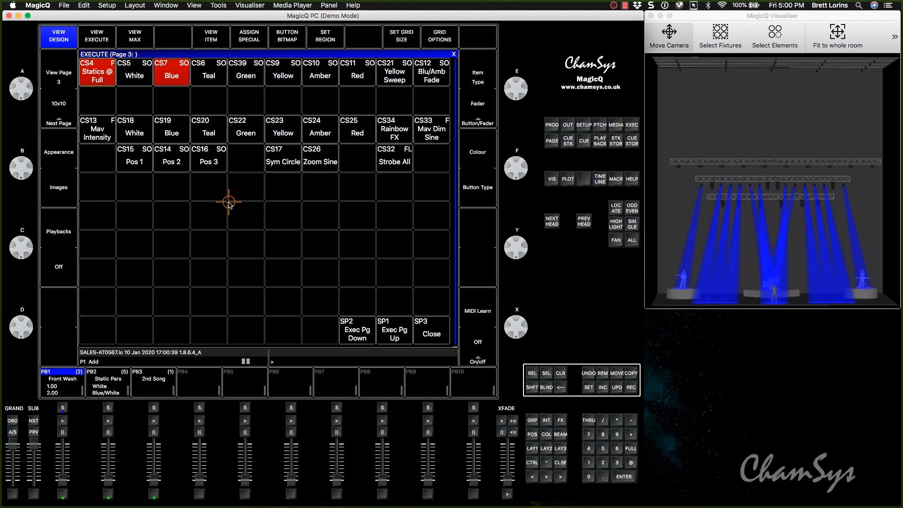
# - Compare the execute view of page 3 with its design view
pyautogui.click(94, 40)
pyautogui.click(97, 35)
pyautogui.click(97, 40)
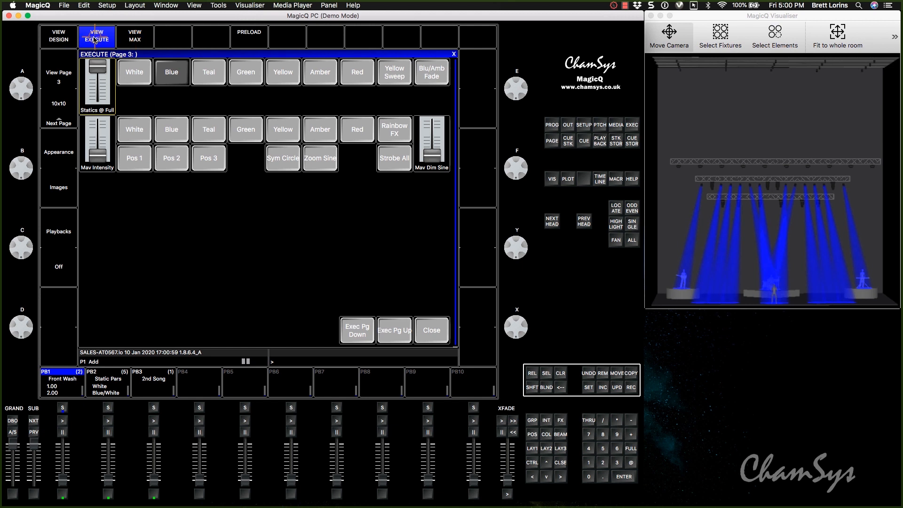
pyautogui.click(60, 41)
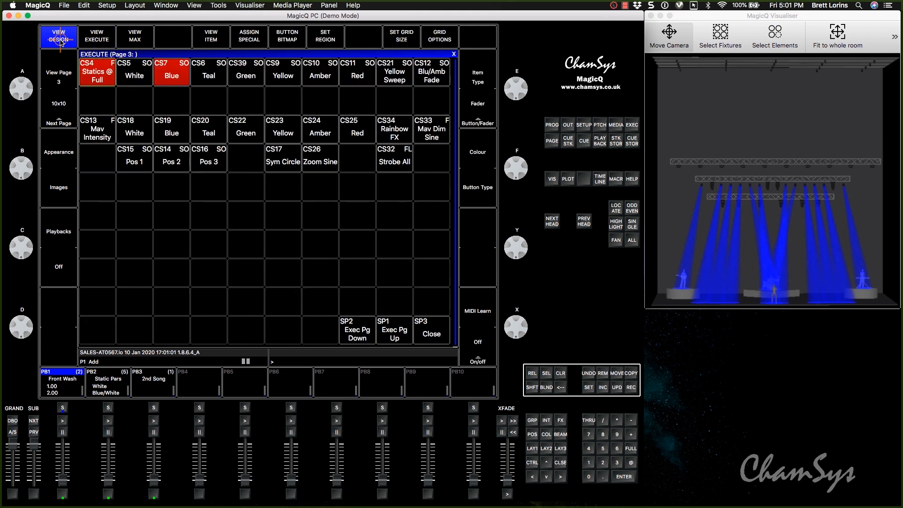
# - In the execute view, lower the Statics @ Full fader to about halfway and raise the Mav Intensity fader slightly
pyautogui.click(96, 36)
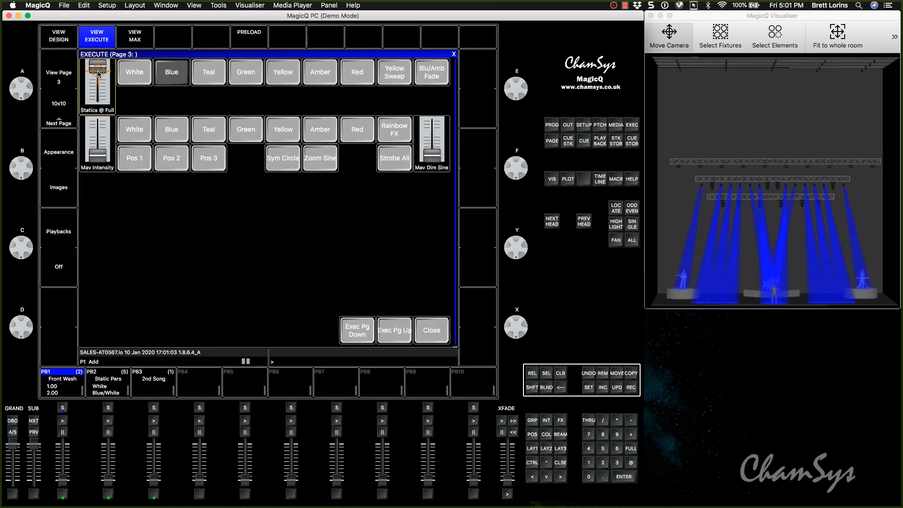
pyautogui.moveTo(99, 95); pyautogui.dragTo(100, 94)
pyautogui.moveTo(103, 156); pyautogui.dragTo(102, 155)
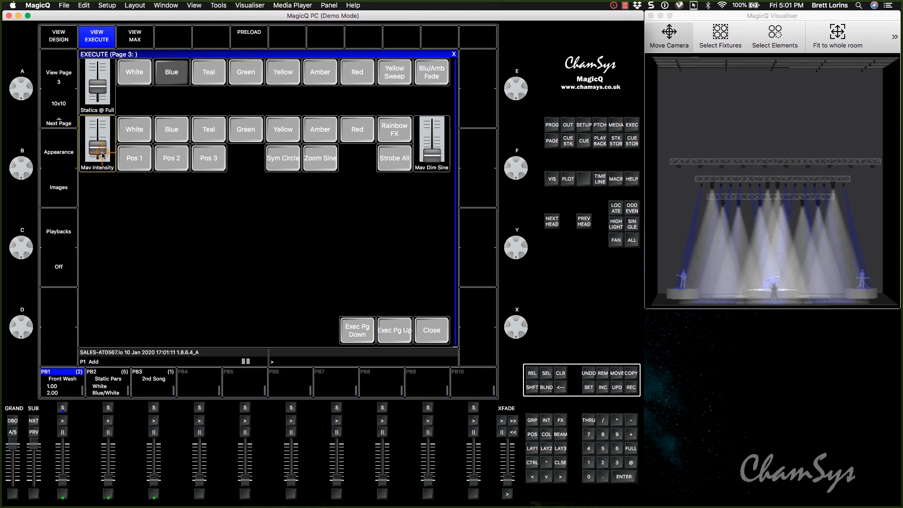
# - Return to the design view and release the first-row Statics @ Full and Blue cue stacks
pyautogui.click(58, 37)
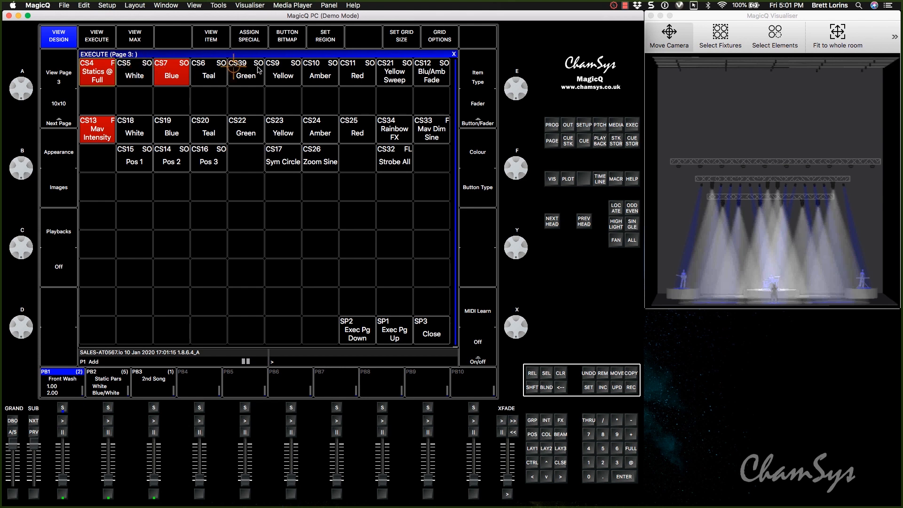
pyautogui.click(182, 84)
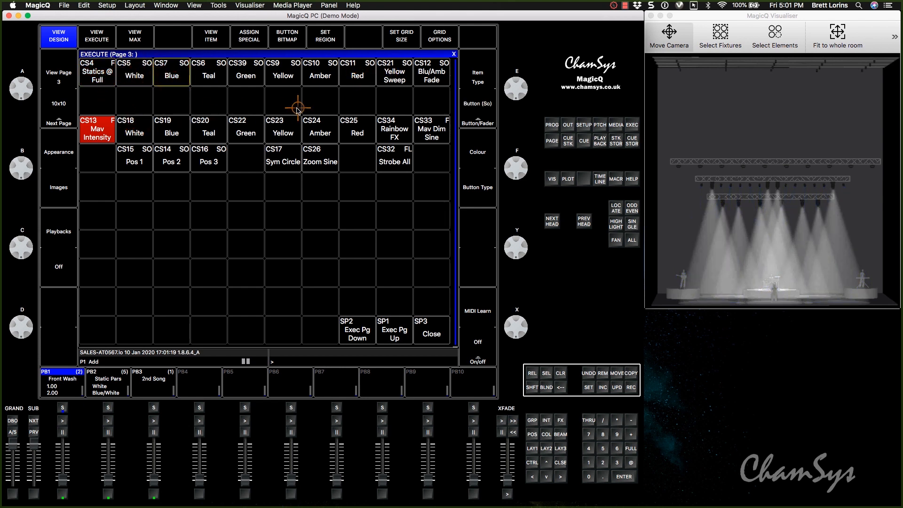
# - Activate the second colour row's White, Blue, Teal, Green, Yellow, Amber and Red cue stacks one after another
pyautogui.click(139, 133)
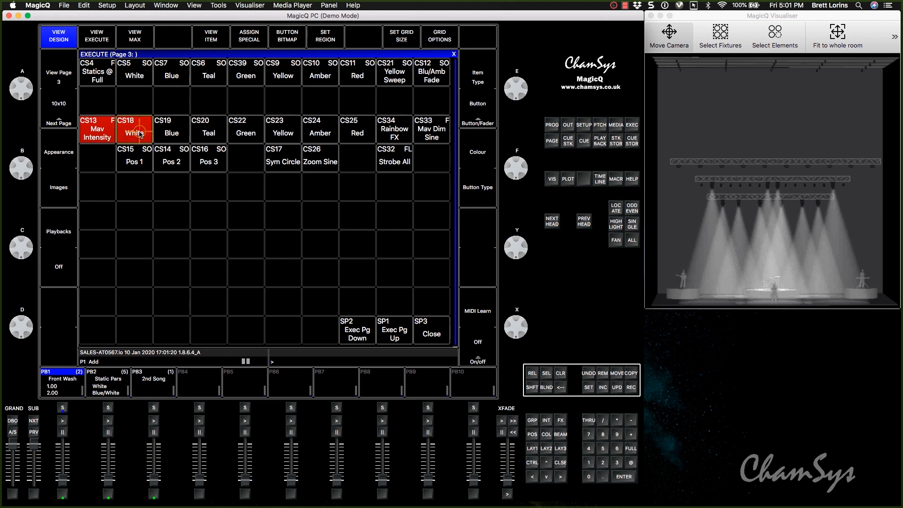
pyautogui.click(178, 134)
pyautogui.click(207, 132)
pyautogui.click(249, 128)
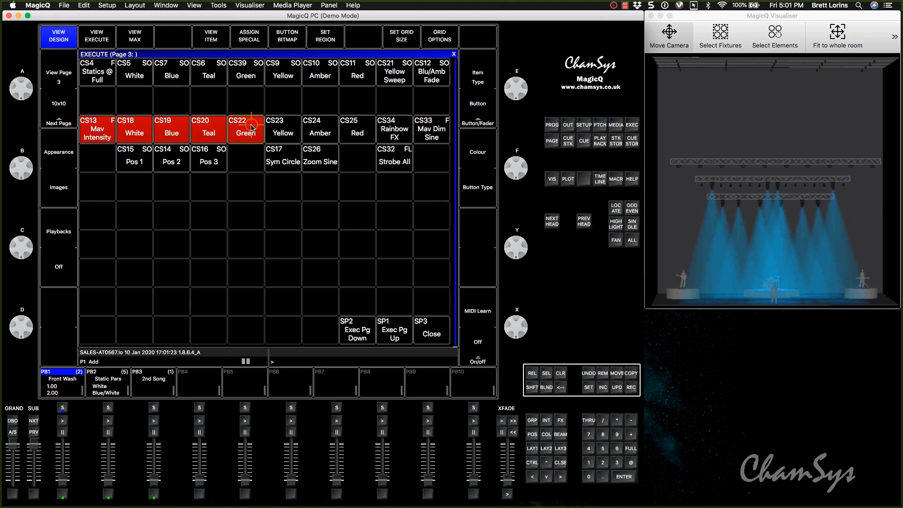
pyautogui.click(282, 132)
pyautogui.click(319, 131)
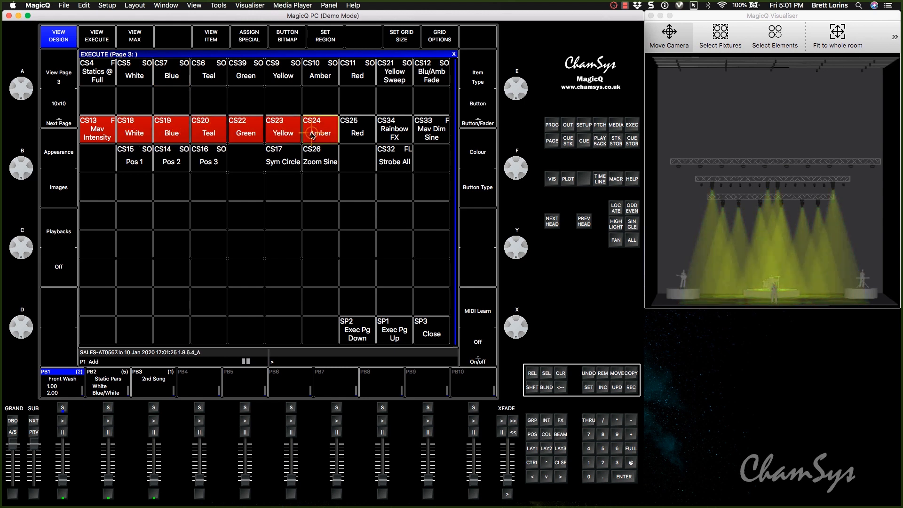
pyautogui.click(346, 133)
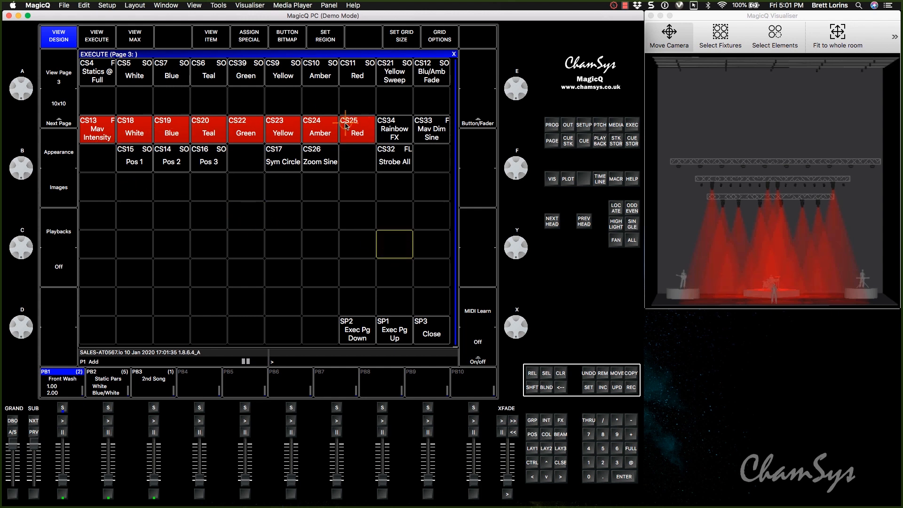
# - Select the cue stacks from White through Rainbow FX beside Mav Intensity and set them all to solo buttons
pyautogui.click(140, 132)
pyautogui.moveTo(140, 131); pyautogui.dragTo(394, 129)
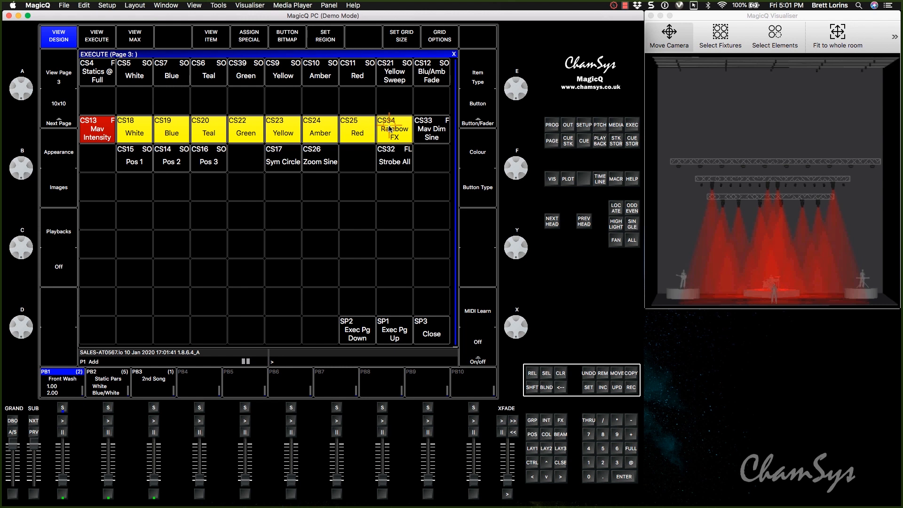
pyautogui.click(485, 105)
pyautogui.click(487, 106)
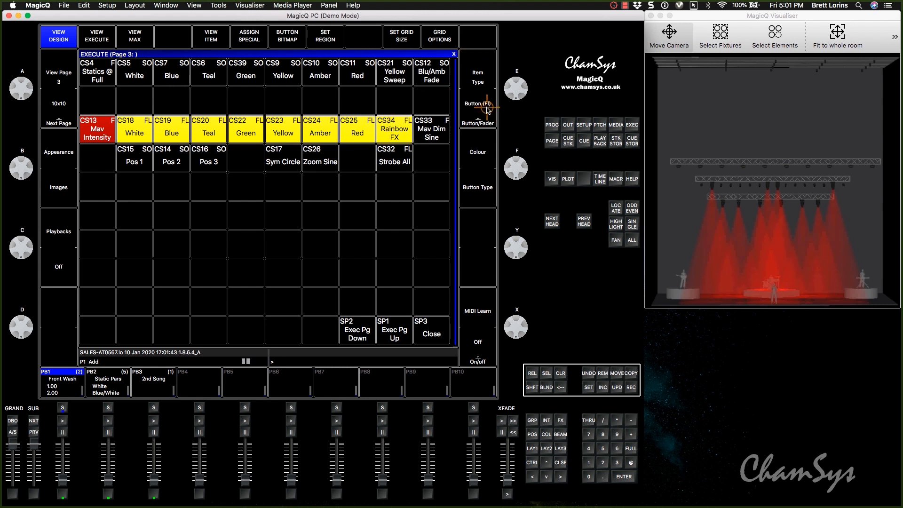
pyautogui.click(487, 106)
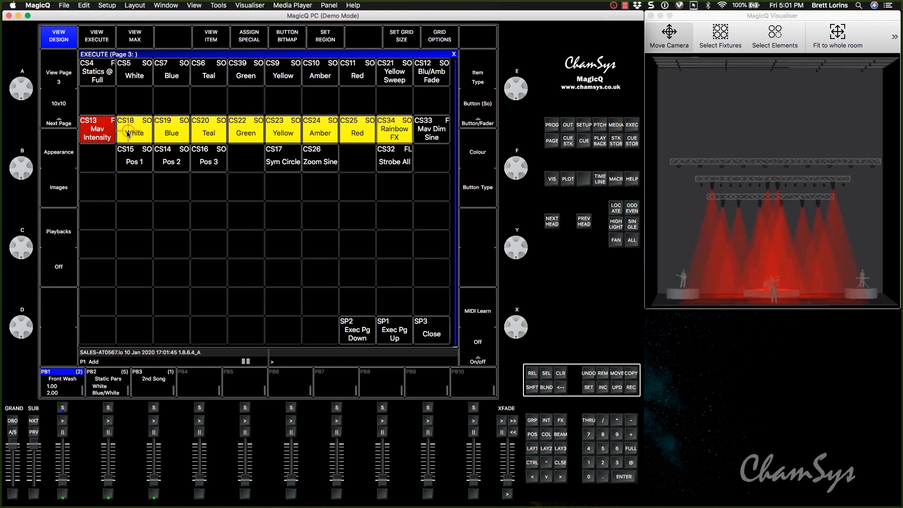
# - Test the solo behaviour by triggering different colours in the Mav Intensity row, ending on Teal, plus the first-row Green
pyautogui.click(221, 133)
pyautogui.click(282, 130)
pyautogui.click(256, 135)
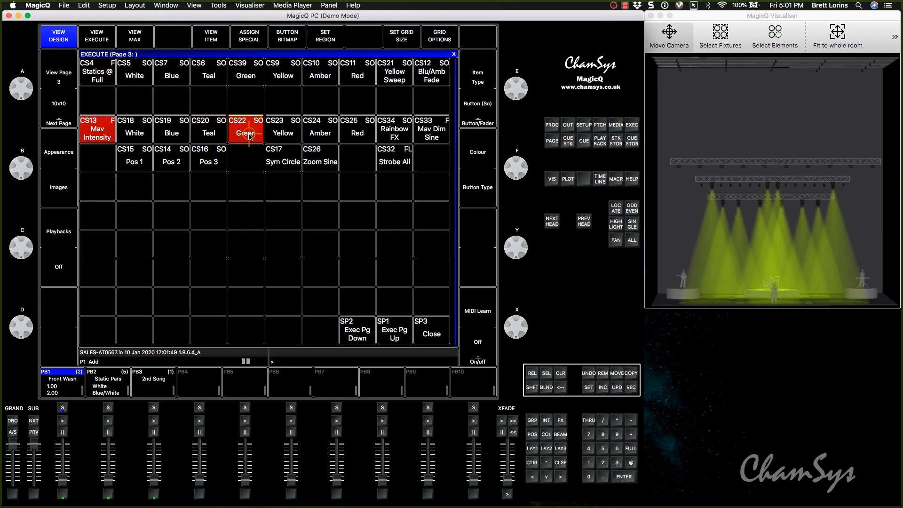
pyautogui.click(215, 138)
pyautogui.click(172, 134)
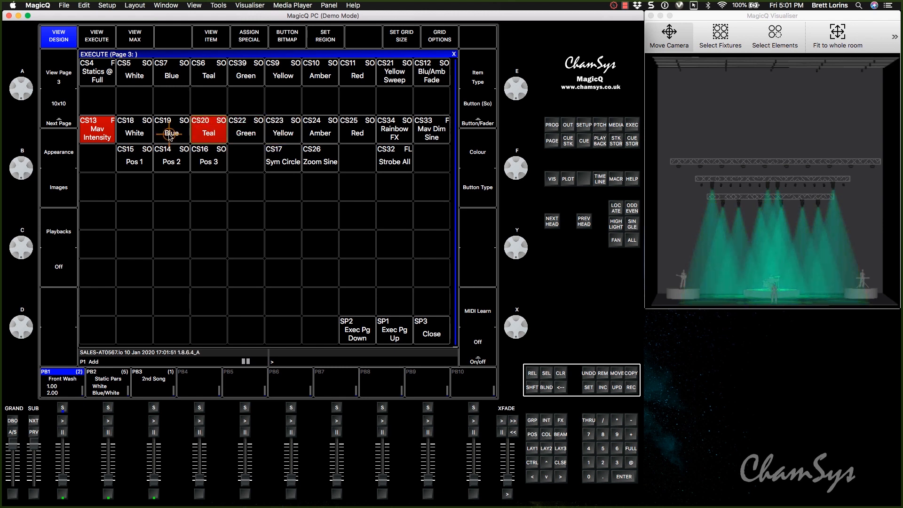
pyautogui.click(321, 134)
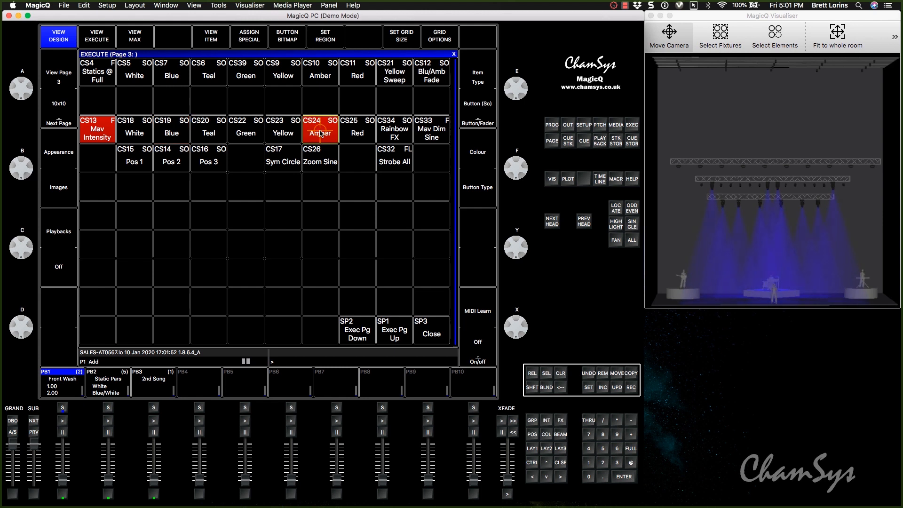
pyautogui.click(280, 134)
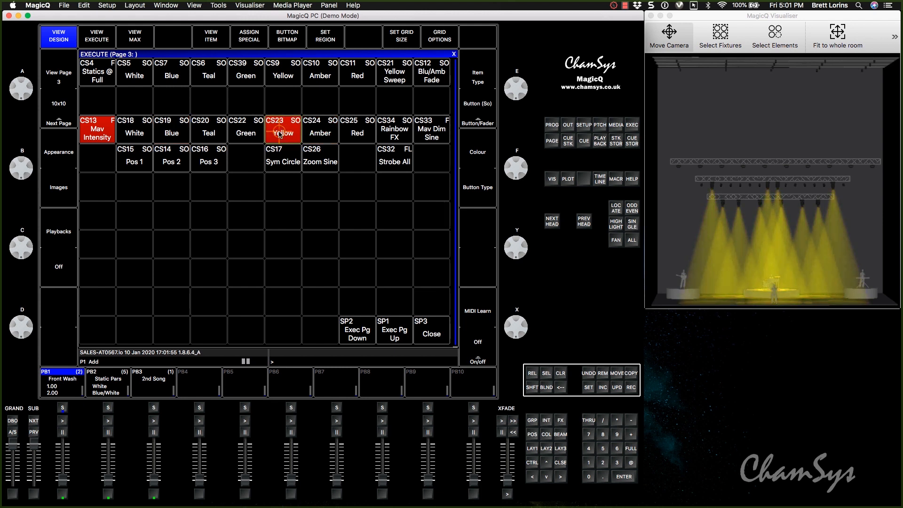
pyautogui.click(206, 134)
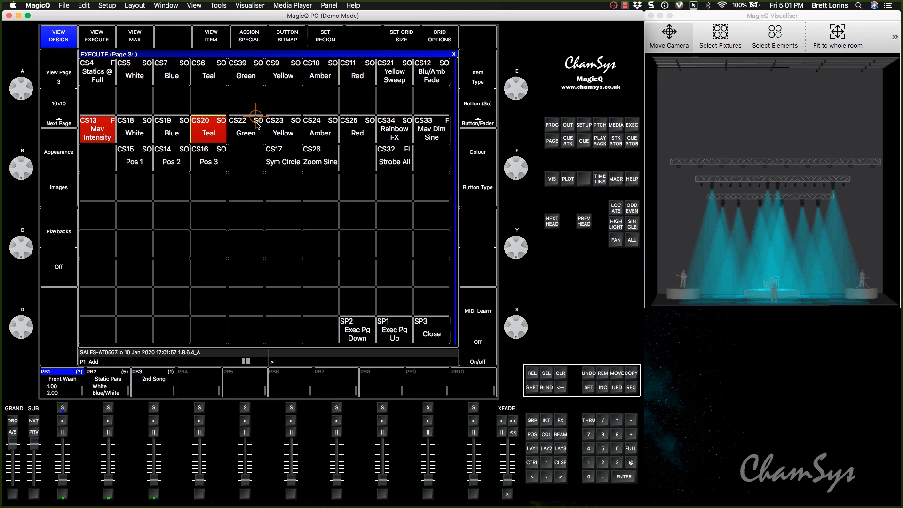
pyautogui.click(246, 70)
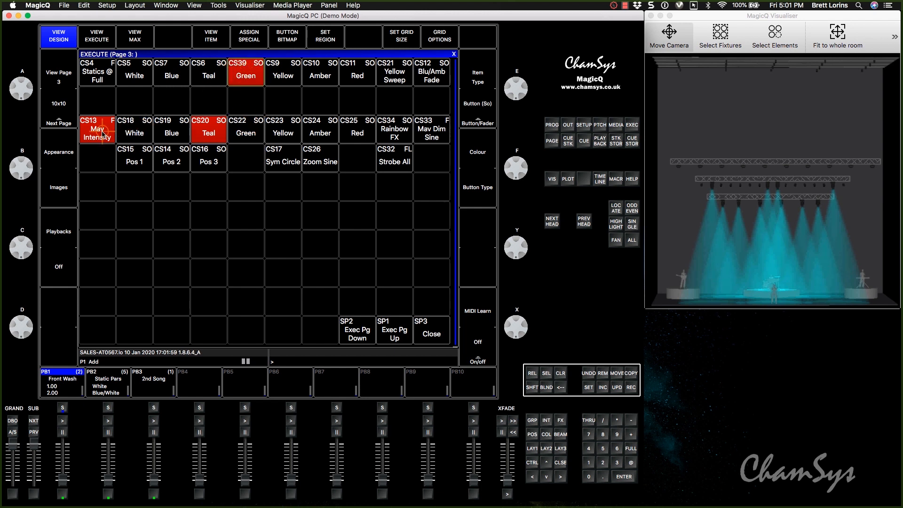
# - Activate Statics @ Full and test the first-row solo colours, including Amber, Red and Yellow, ending on Green
pyautogui.click(97, 74)
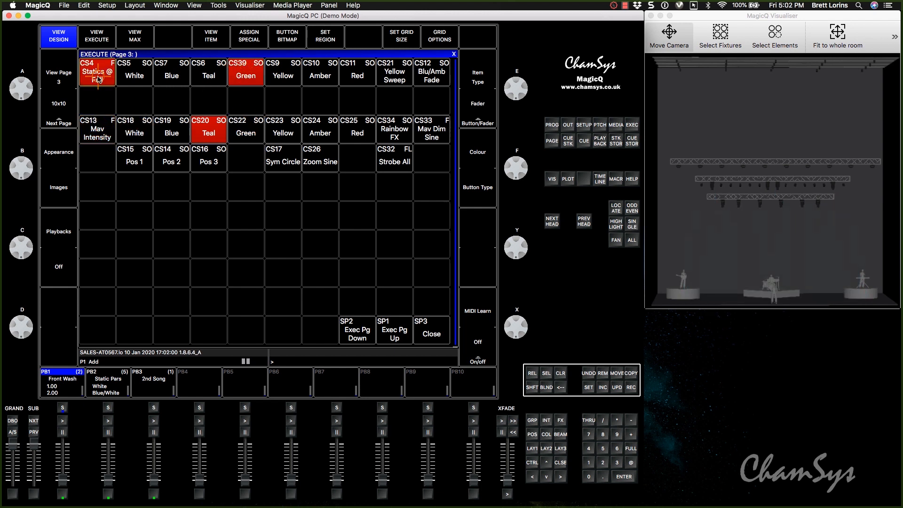
pyautogui.click(166, 77)
pyautogui.click(316, 78)
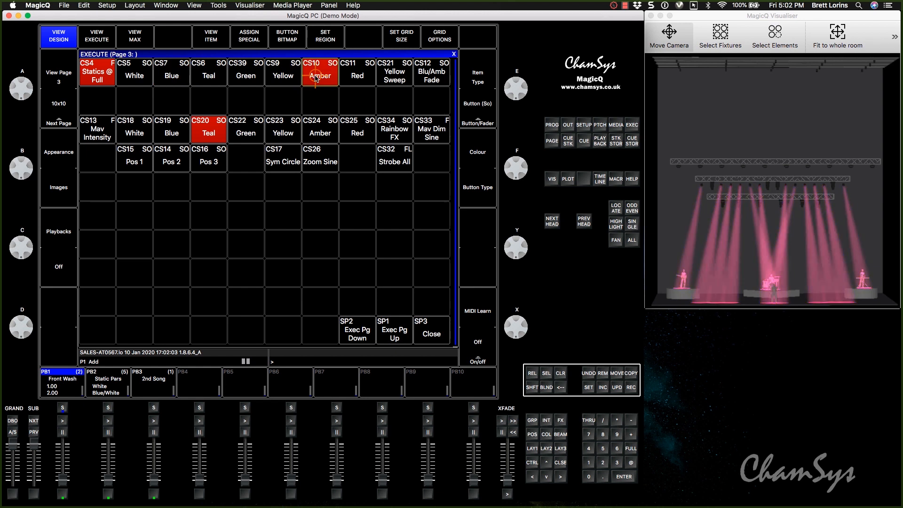
pyautogui.click(357, 75)
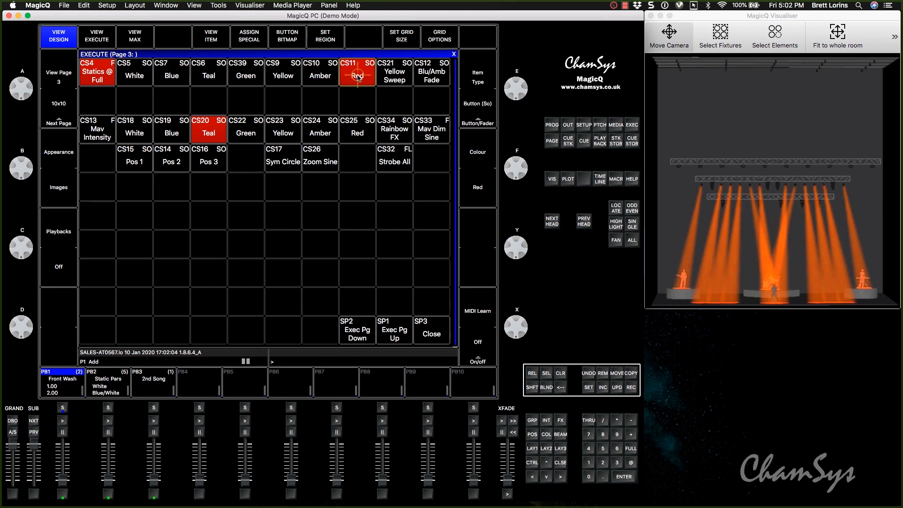
pyautogui.click(286, 77)
pyautogui.click(356, 73)
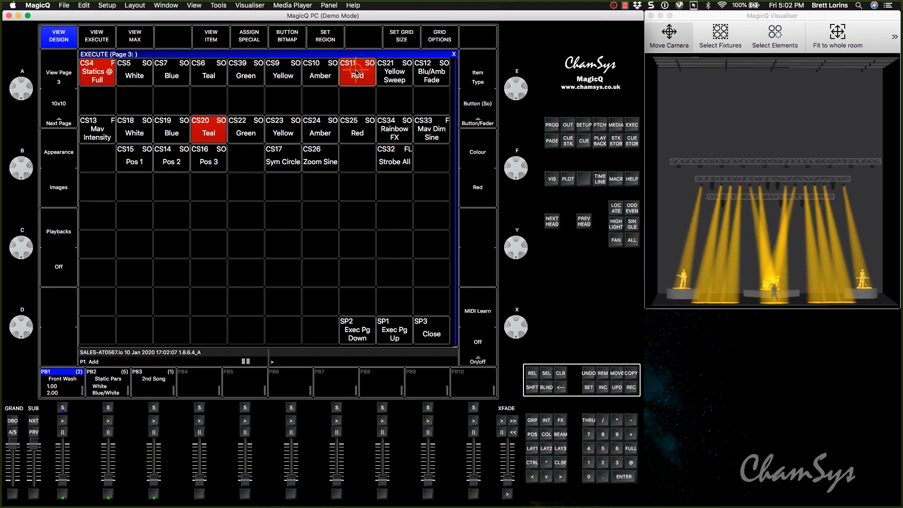
pyautogui.click(246, 77)
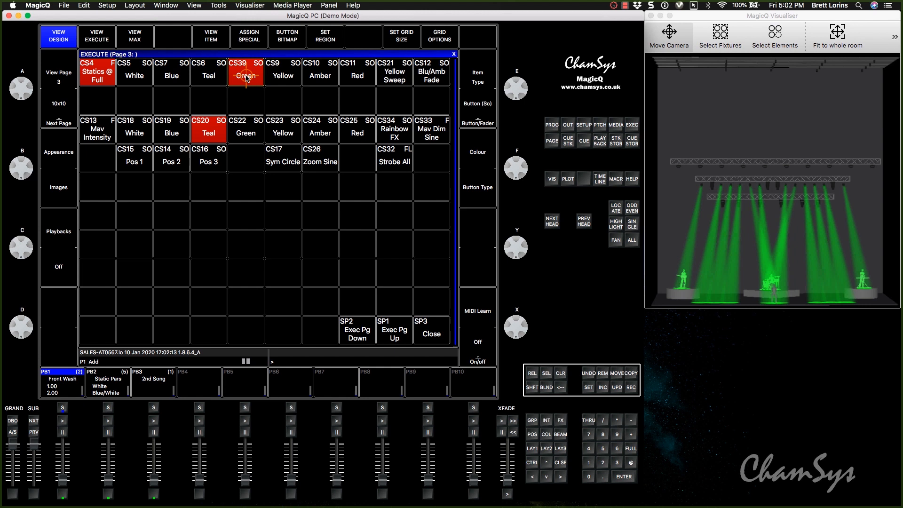
# - Inspect the Front Wash playback's cue stack, then close it to return to the Execute page
pyautogui.click(147, 371)
pyautogui.click(62, 408)
pyautogui.click(62, 407)
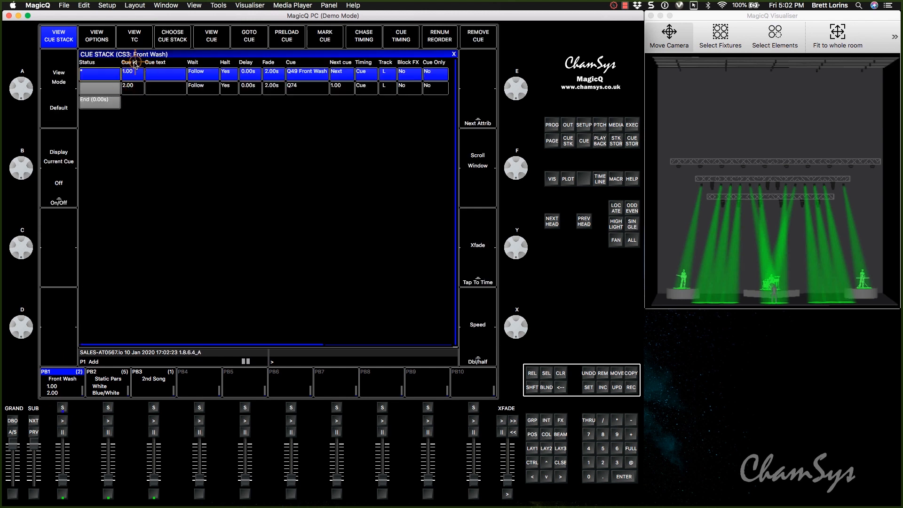
pyautogui.click(454, 54)
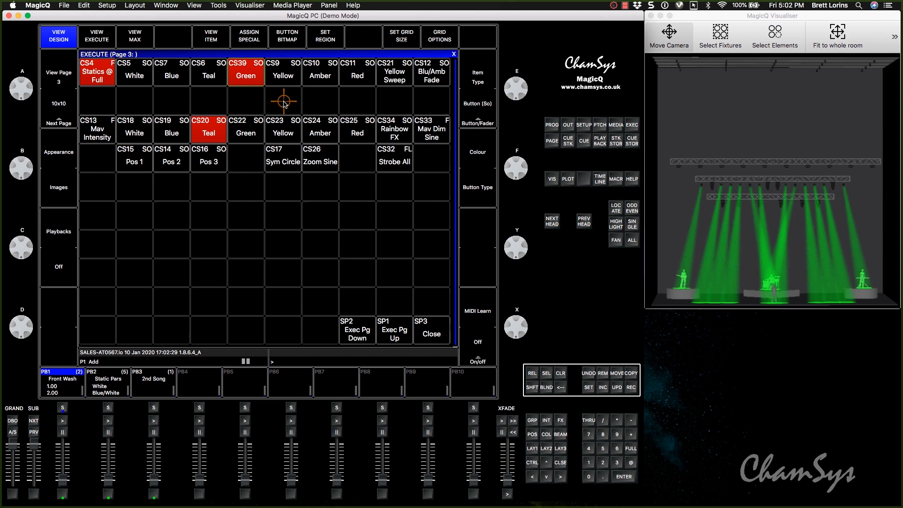
# - Open the first-row Green cue stack and set its cue's fade time to 1.00 s
pyautogui.click(212, 38)
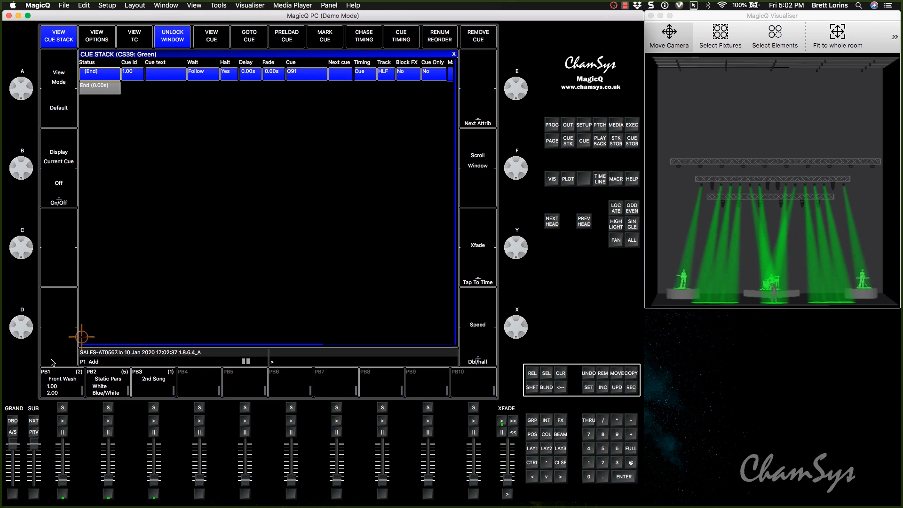
pyautogui.click(271, 73)
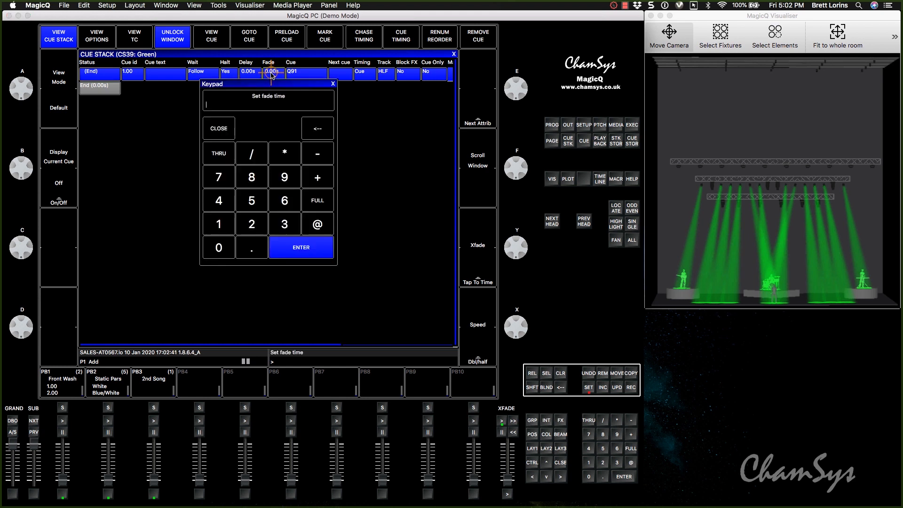
pyautogui.press('Return')
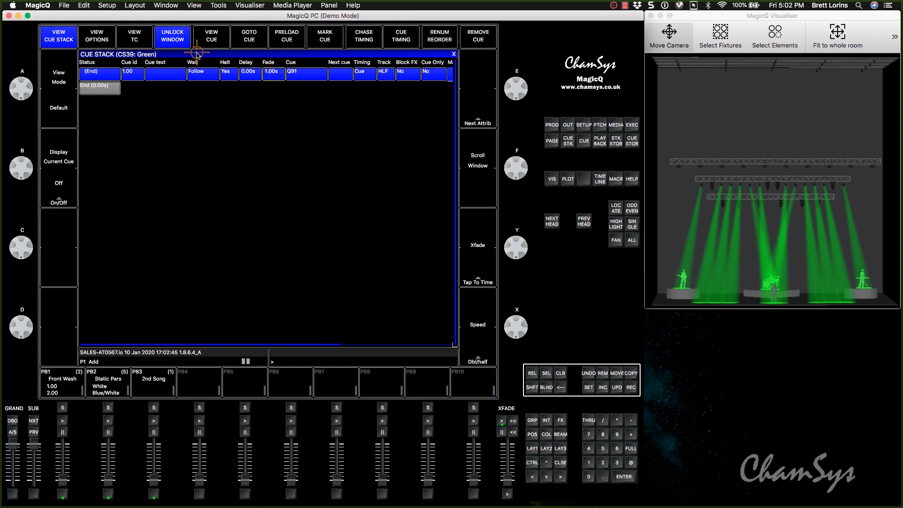
# - Set the Green cue stack's Release Time option to 1.00 s and return to the Execute page
pyautogui.click(100, 39)
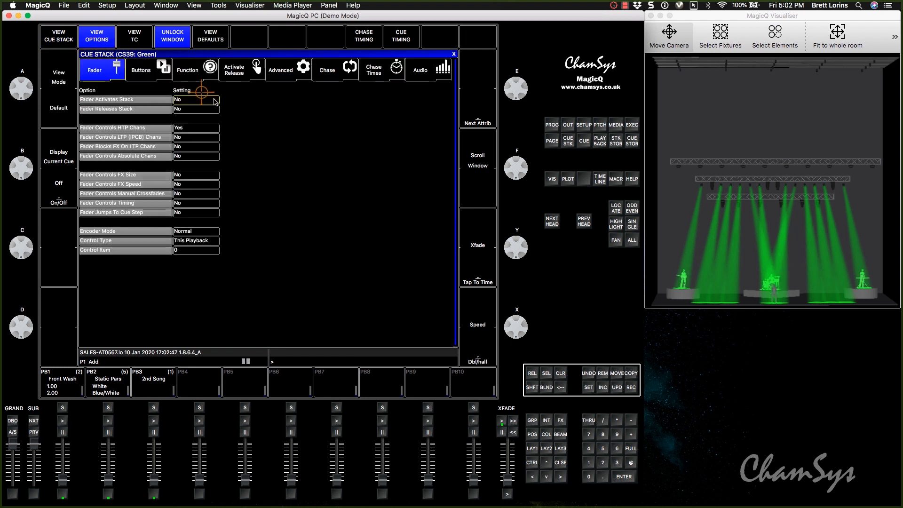
pyautogui.click(242, 74)
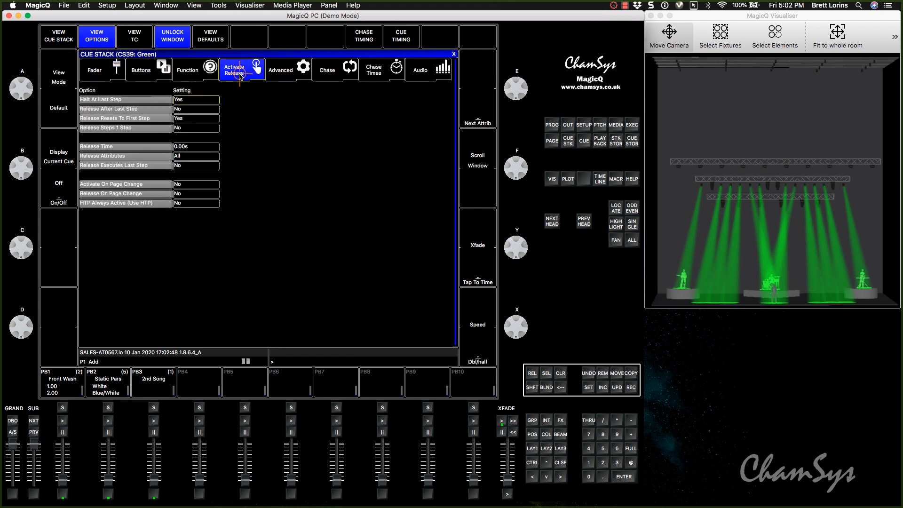
pyautogui.click(195, 148)
pyautogui.press('Return')
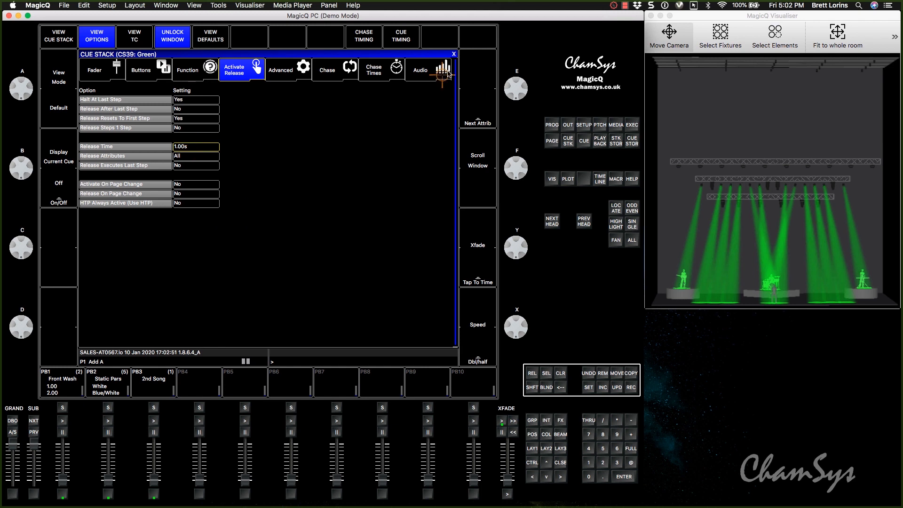
pyautogui.click(454, 54)
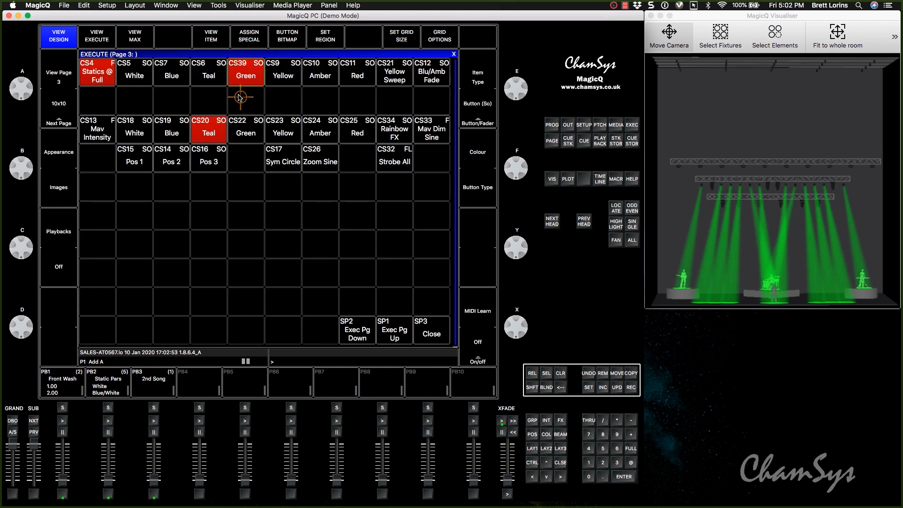
# - Trigger the first-row Yellow, Amber and Red cue stacks one after another
pyautogui.click(286, 78)
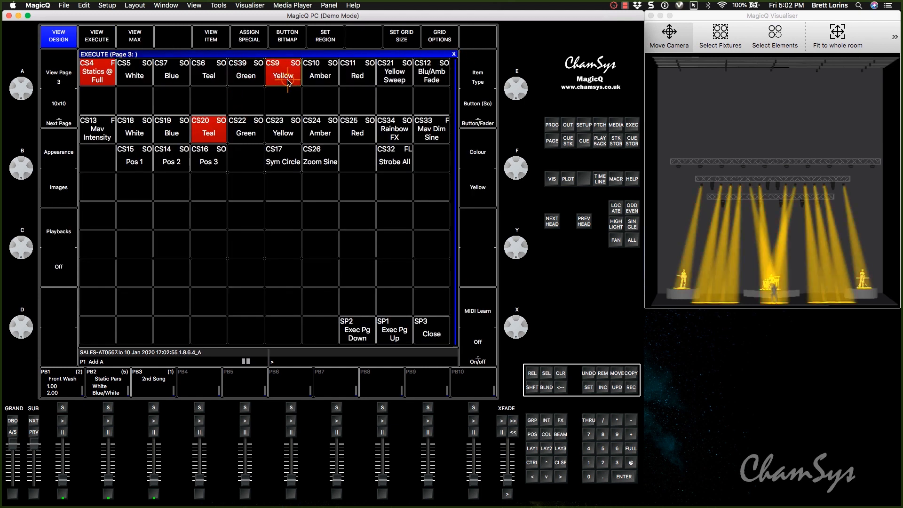
pyautogui.click(320, 78)
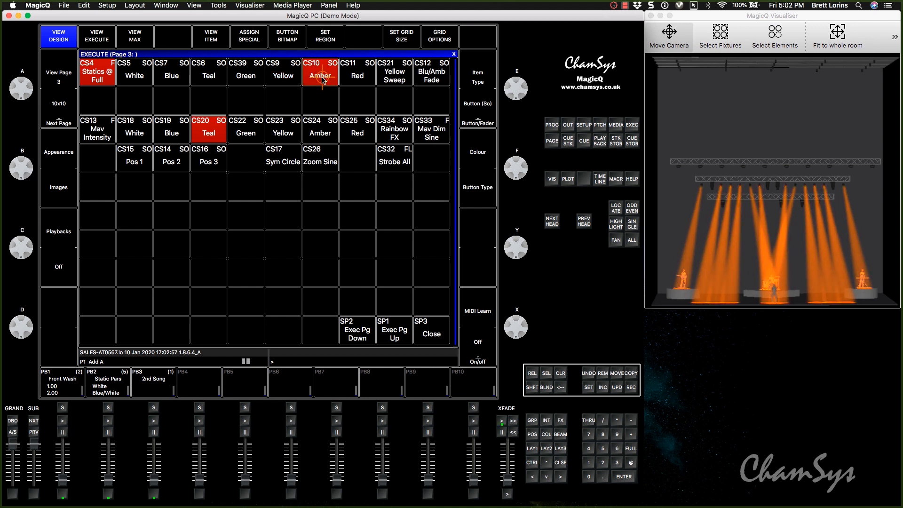
pyautogui.click(357, 78)
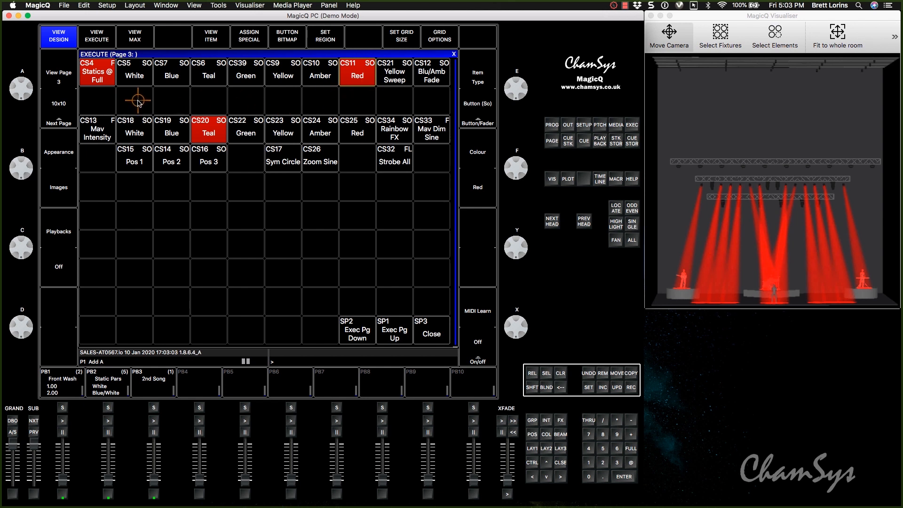
pyautogui.click(215, 100)
pyautogui.click(240, 106)
pyautogui.click(276, 103)
pyautogui.click(221, 100)
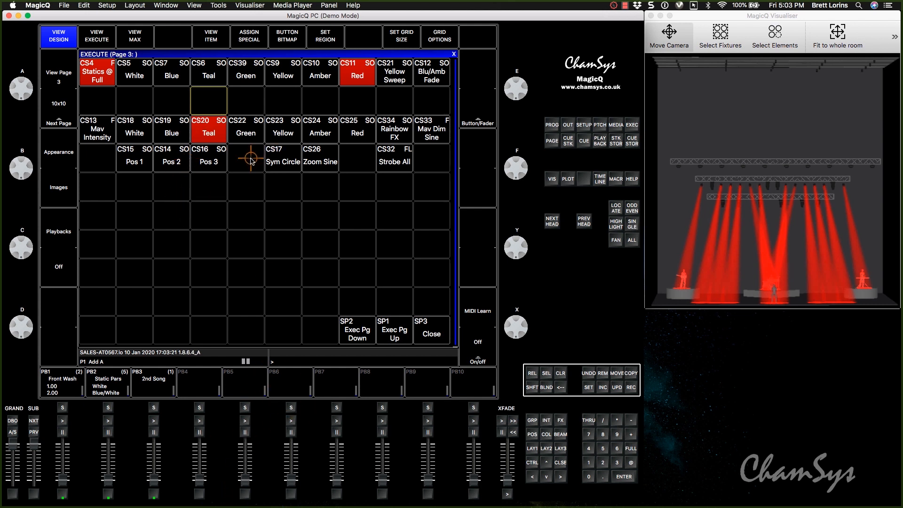
# - Activate Pos 1 and Mav Intensity, and lower the Mav Intensity fader to about half in the execute view
pyautogui.click(137, 163)
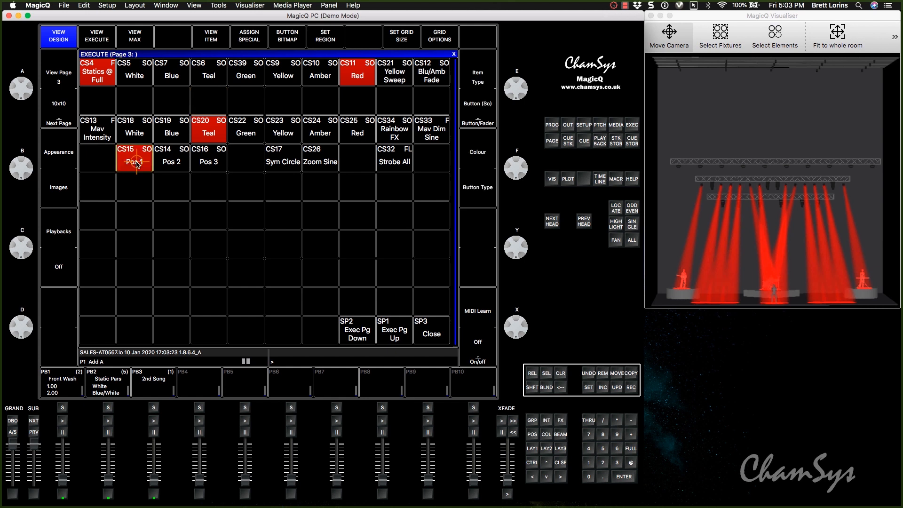
pyautogui.click(96, 135)
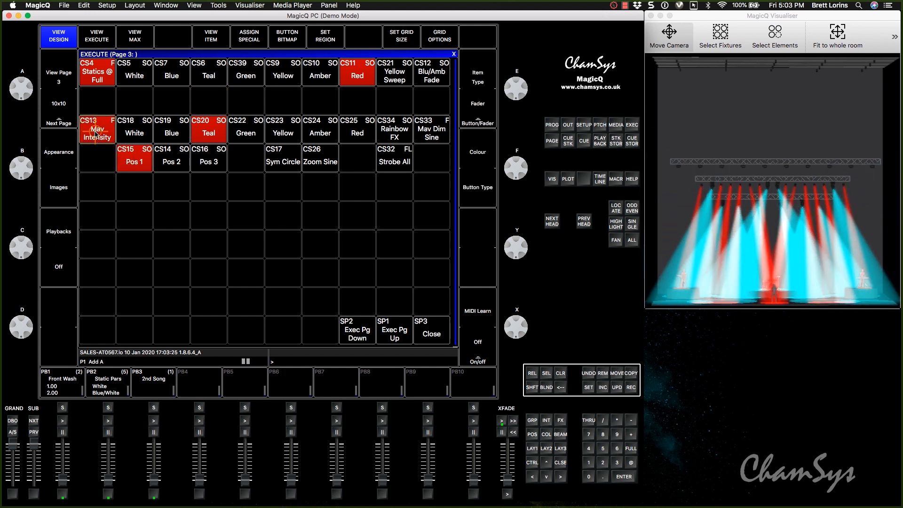
pyautogui.click(97, 36)
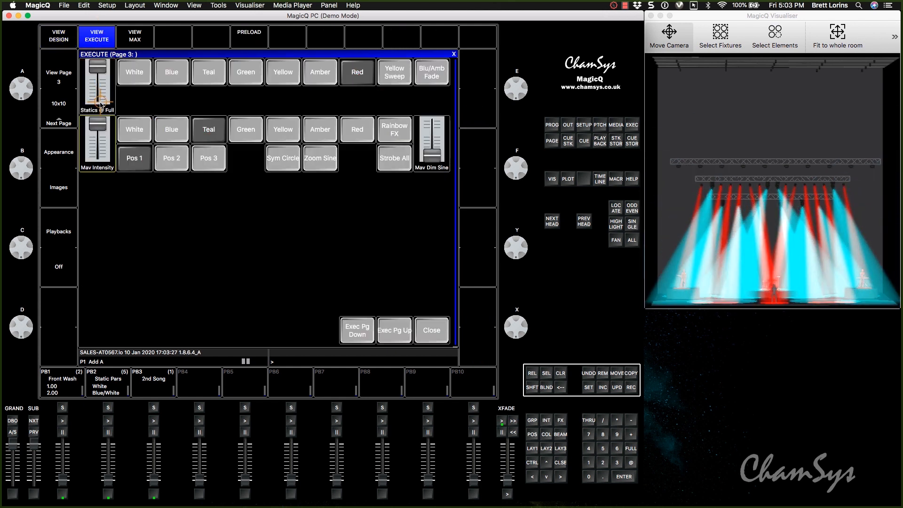
pyautogui.moveTo(97, 135); pyautogui.dragTo(98, 149)
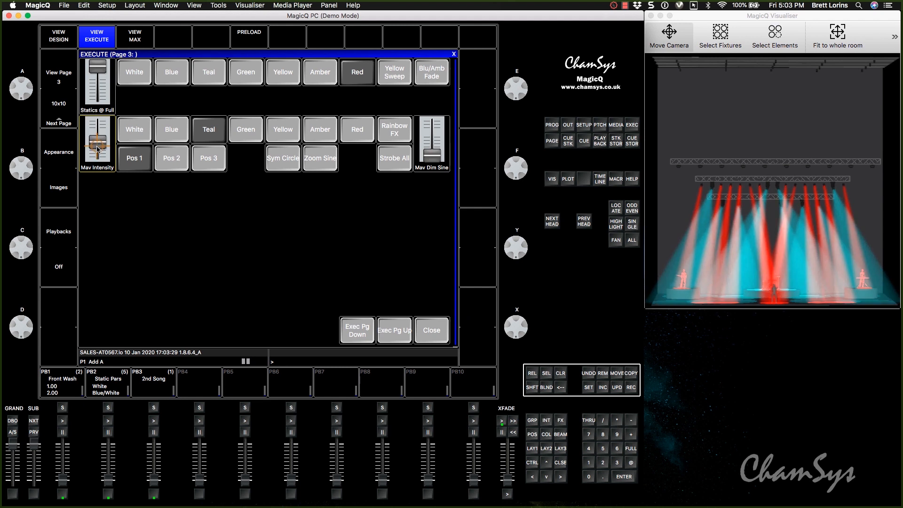
# - Trigger the Mav row's Yellow, switch from Pos 3 to Pos 2, and start the Zoom Sine effect
pyautogui.click(284, 129)
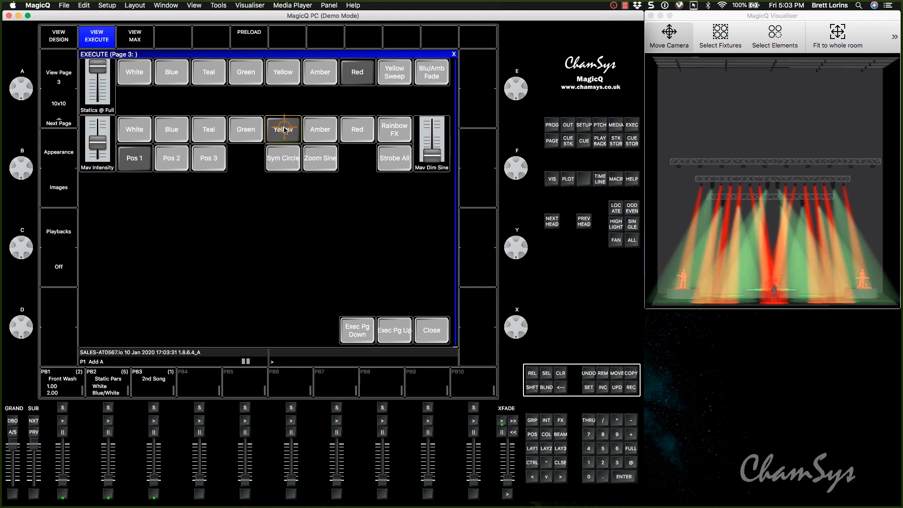
pyautogui.click(207, 159)
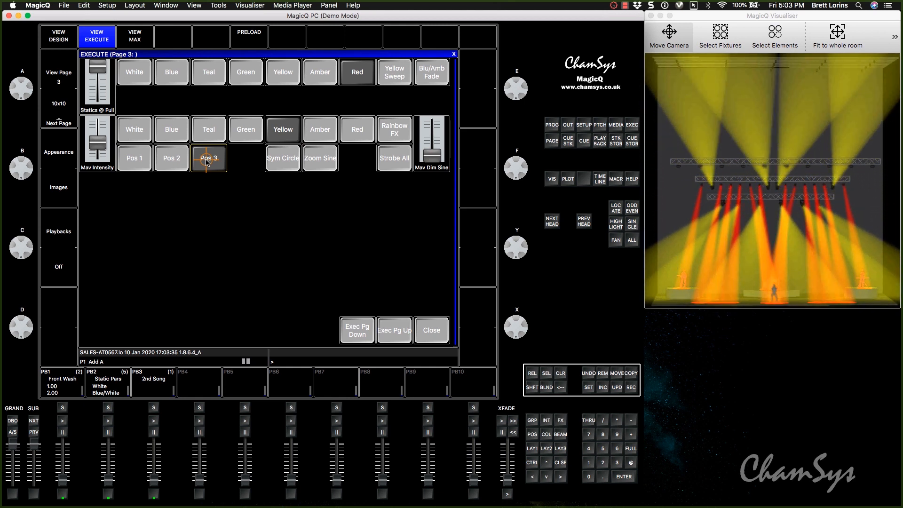
pyautogui.click(173, 162)
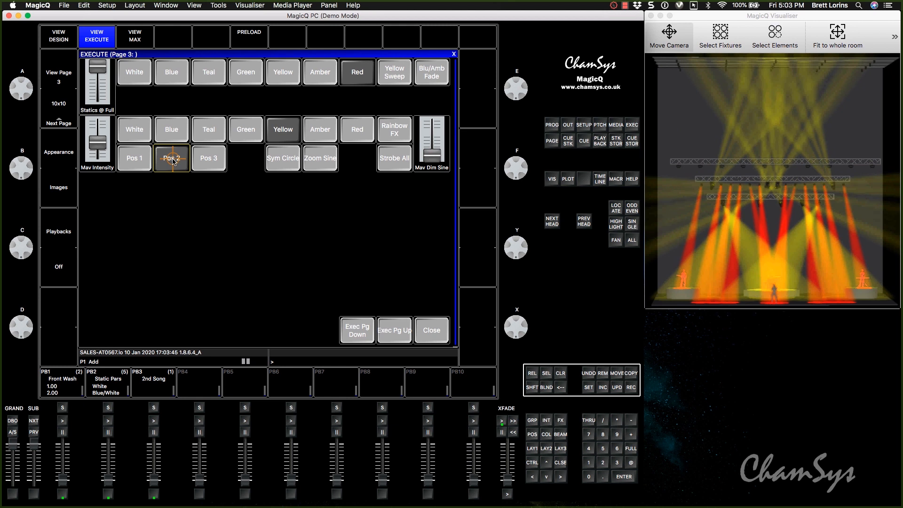
pyautogui.click(322, 161)
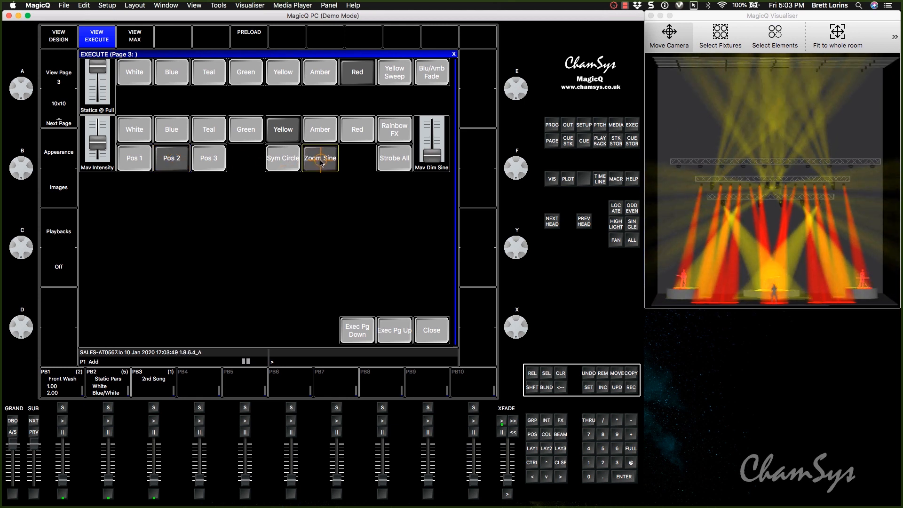
# - Return to the design view and activate the Mav row's Teal and the Sym Circle effect
pyautogui.click(62, 43)
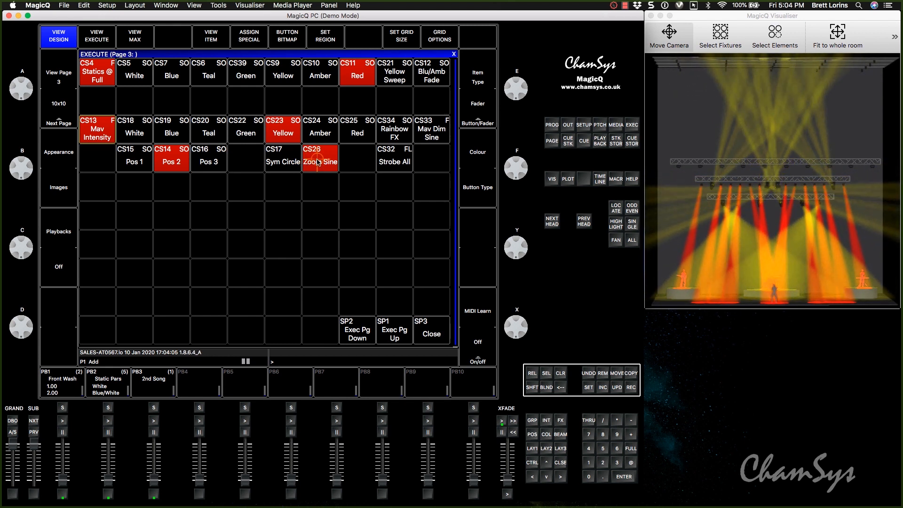
pyautogui.click(211, 131)
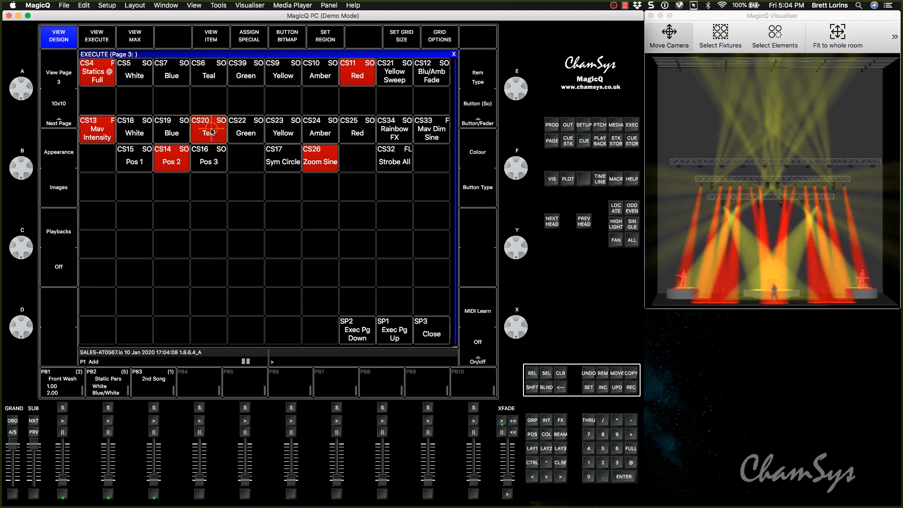
pyautogui.click(284, 162)
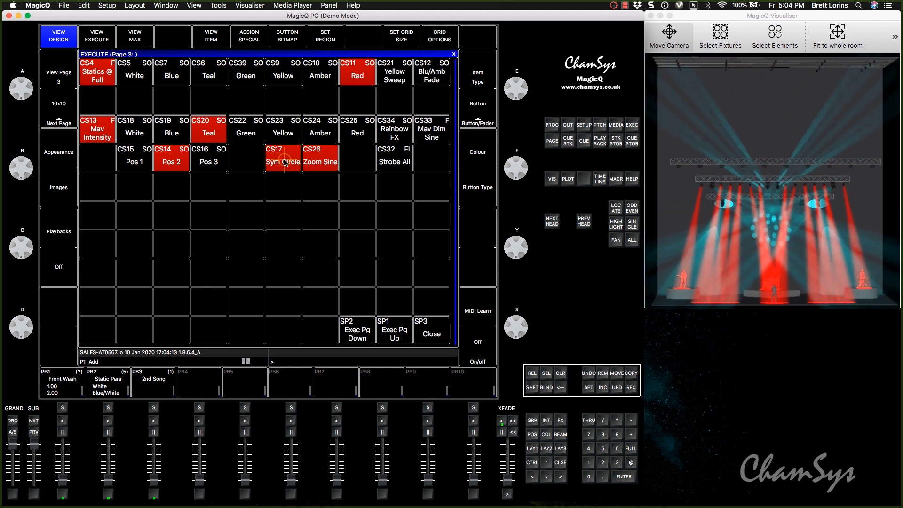
# - Switch the position to Pos 1 and release the Sym Circle and Zoom Sine effects
pyautogui.click(137, 163)
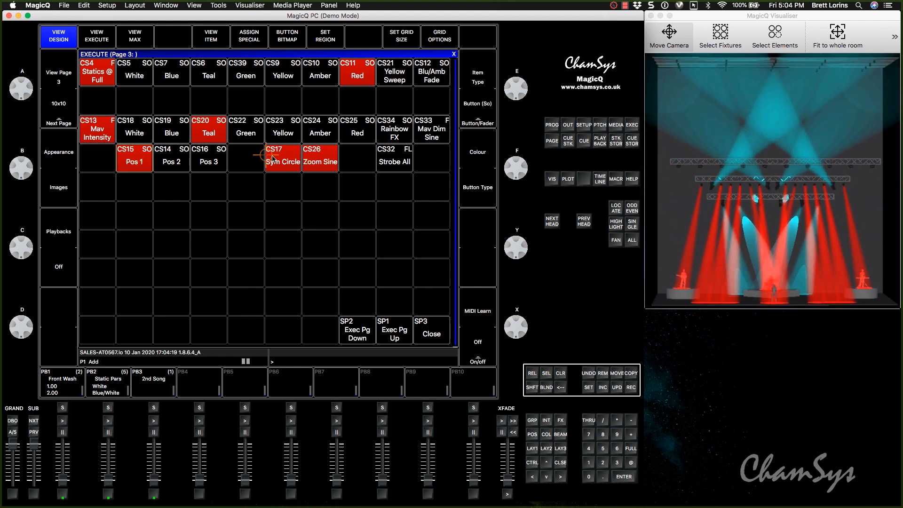
pyautogui.click(294, 162)
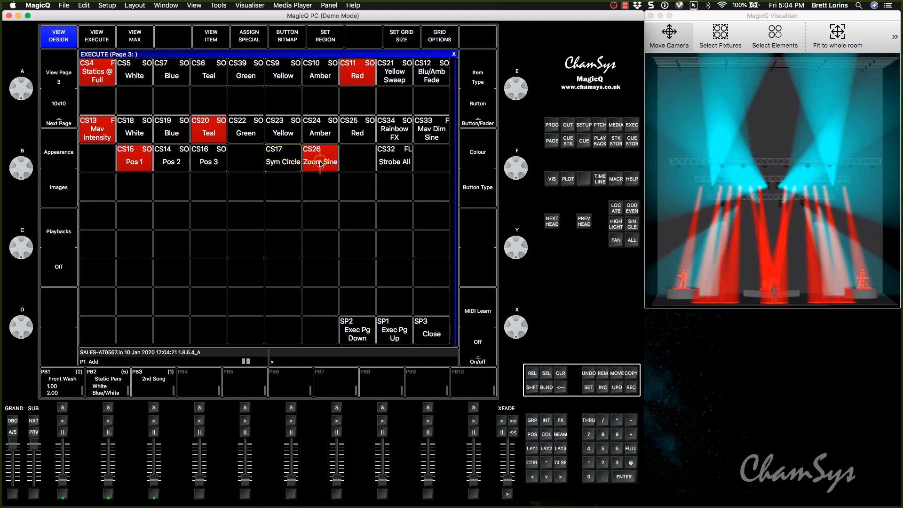
pyautogui.click(321, 162)
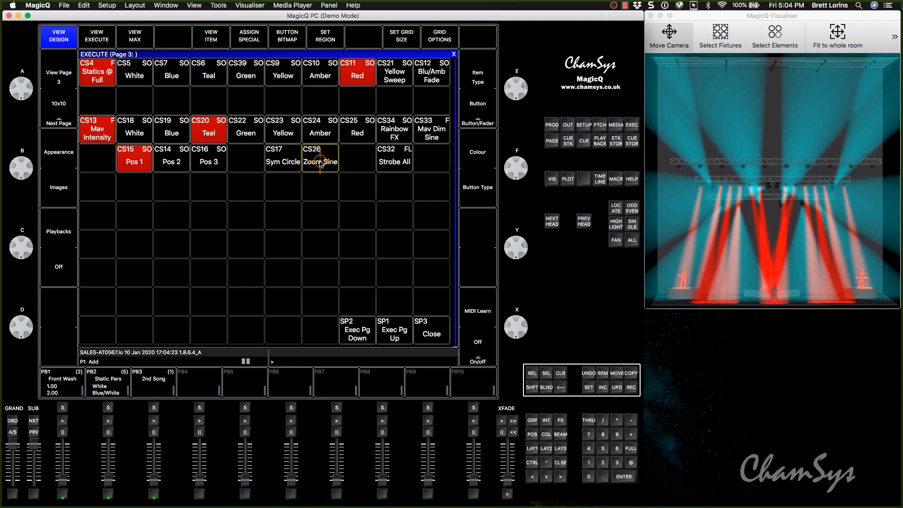
# - In the execute view, raise the Mav Dim Sine fader to about three quarters and trigger Strobe All
pyautogui.click(96, 41)
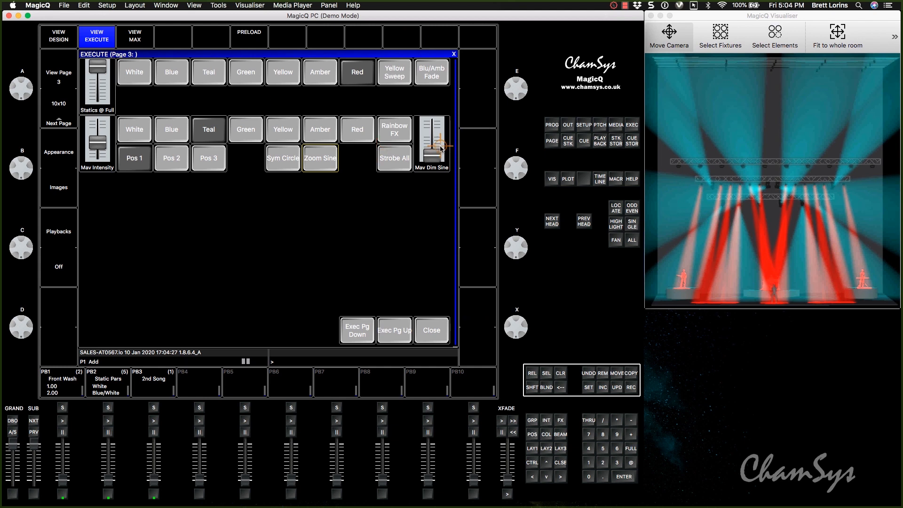
pyautogui.moveTo(437, 153); pyautogui.dragTo(435, 137)
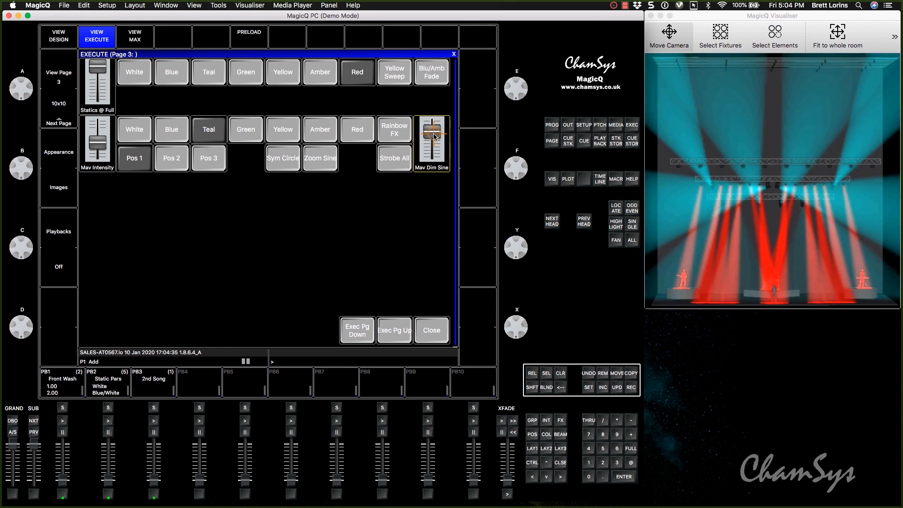
pyautogui.click(398, 164)
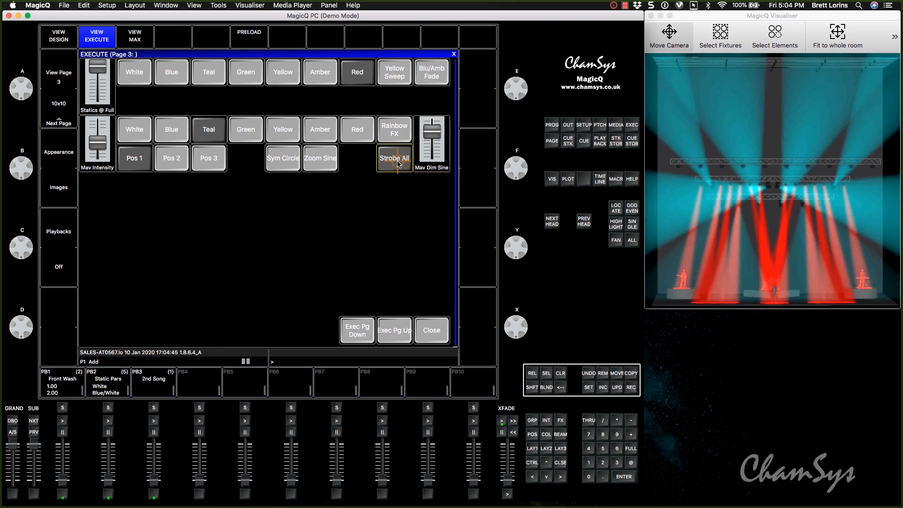
# - Flash the Strobe All button repeatedly on execute page 3 to test the strobe on the stage fixtures
pyautogui.click(397, 163)
pyautogui.click(398, 163)
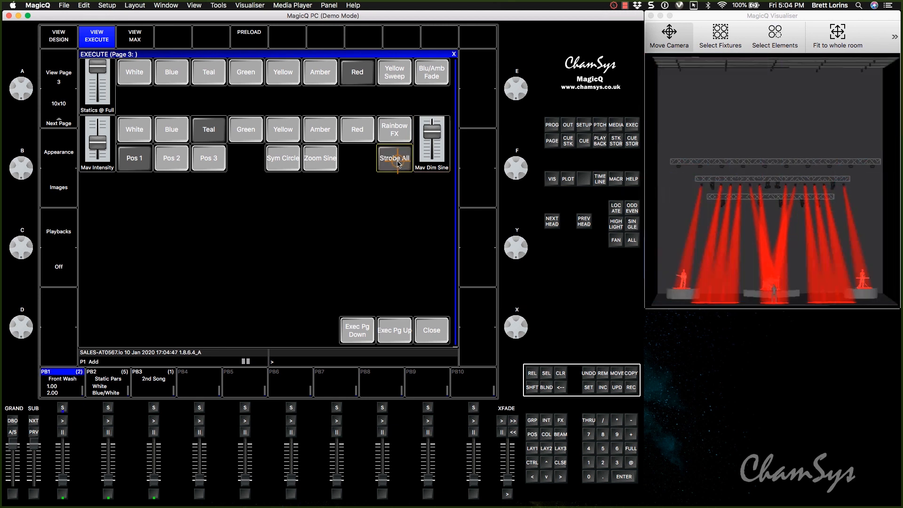
pyautogui.click(398, 163)
pyautogui.click(397, 164)
pyautogui.click(398, 163)
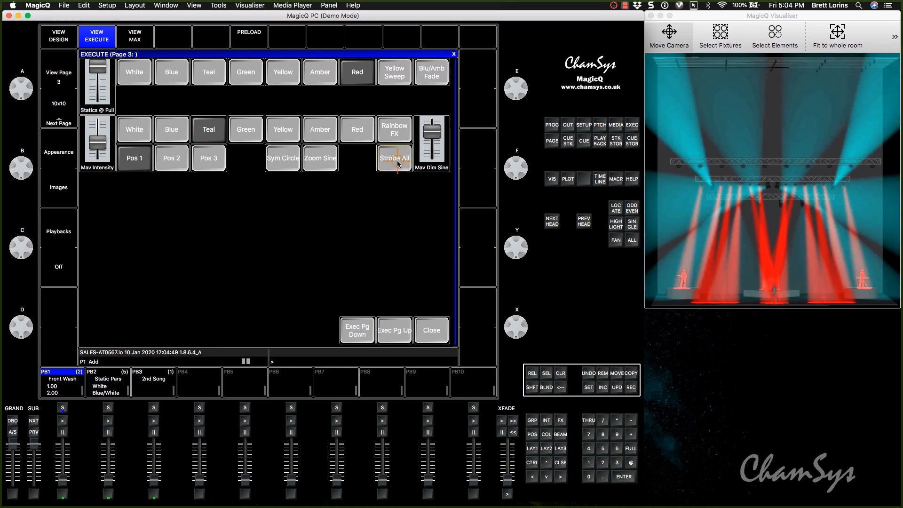
pyautogui.click(398, 163)
pyautogui.click(398, 164)
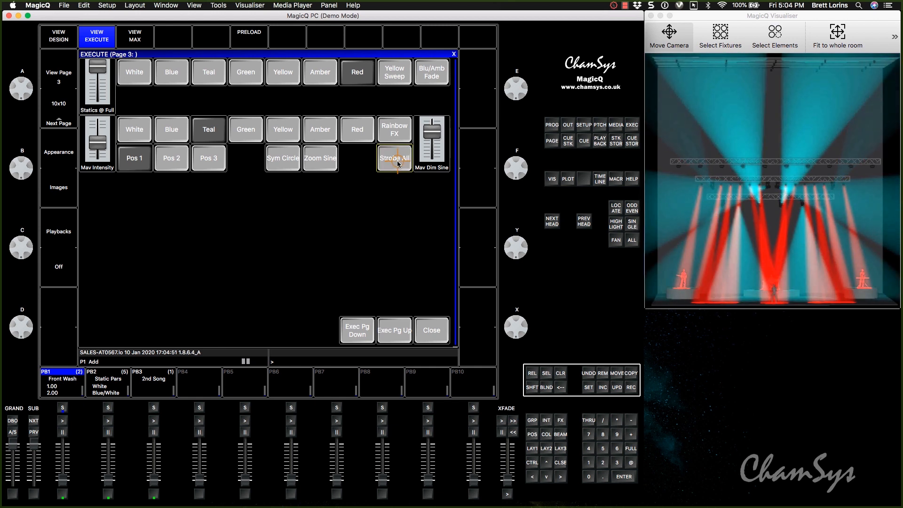
pyautogui.click(398, 163)
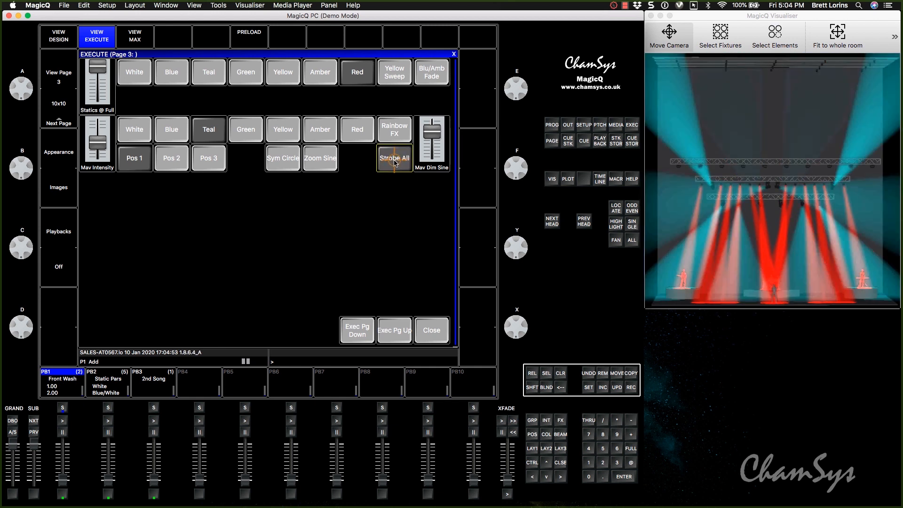
pyautogui.click(394, 163)
pyautogui.click(394, 162)
pyautogui.click(394, 162)
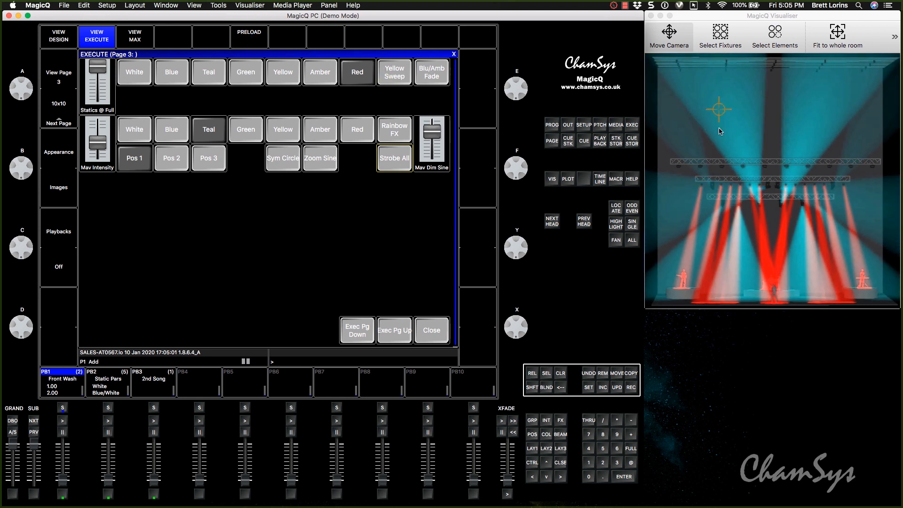
# - Preload the Statics row's Yellow with the Mav row's Red, Pos 3 and Zoom Sine, and execute them all together
pyautogui.click(250, 36)
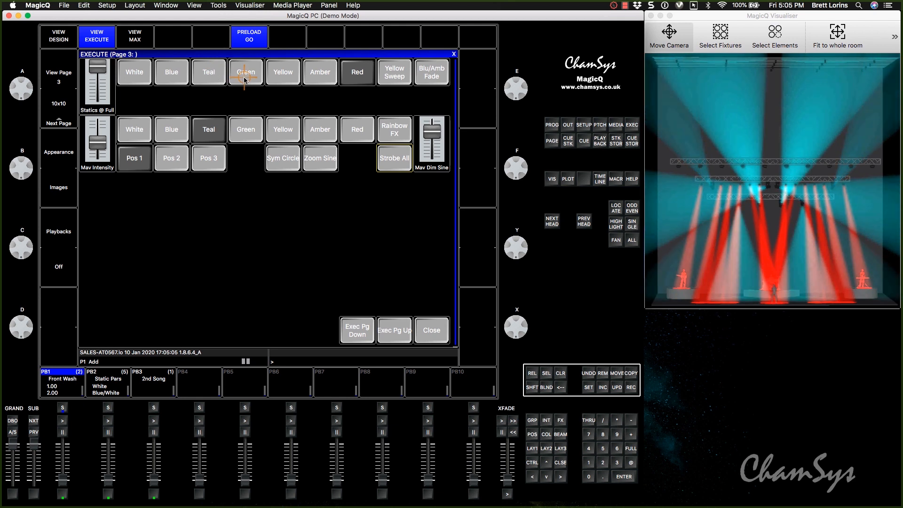
pyautogui.click(287, 75)
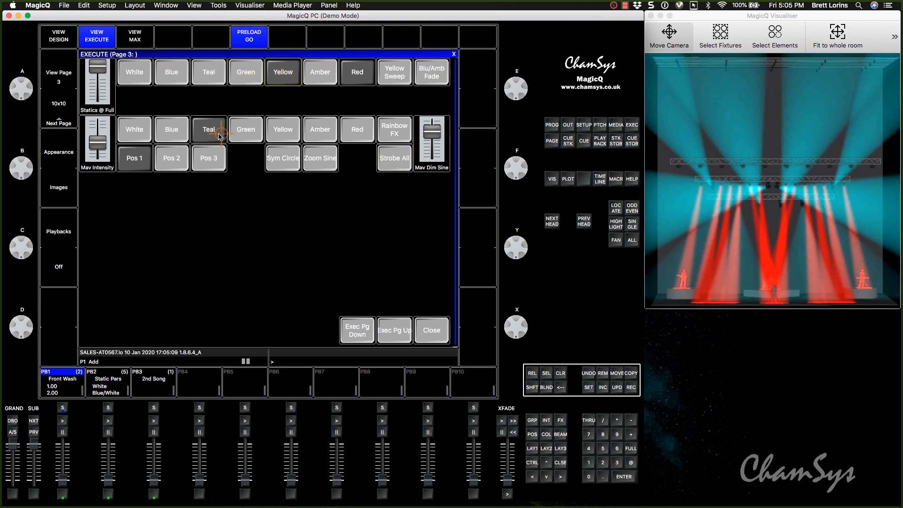
pyautogui.click(357, 131)
pyautogui.click(208, 162)
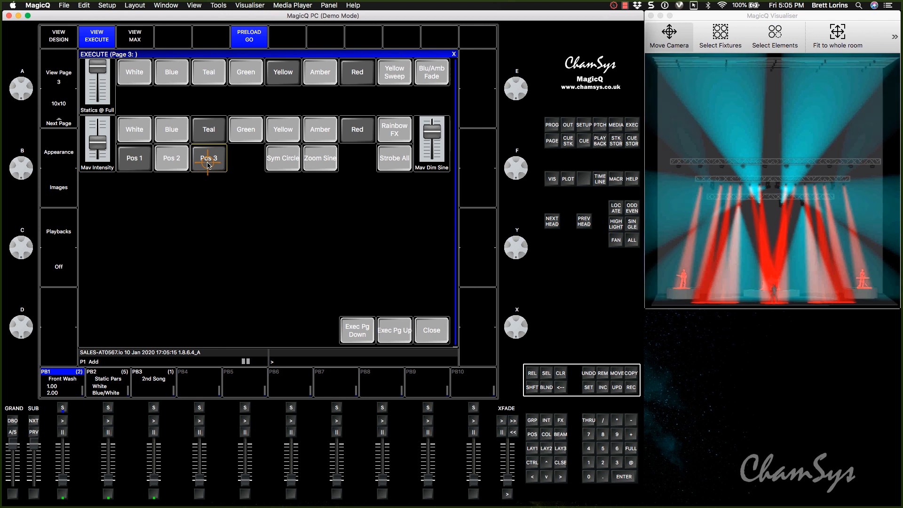
pyautogui.click(250, 39)
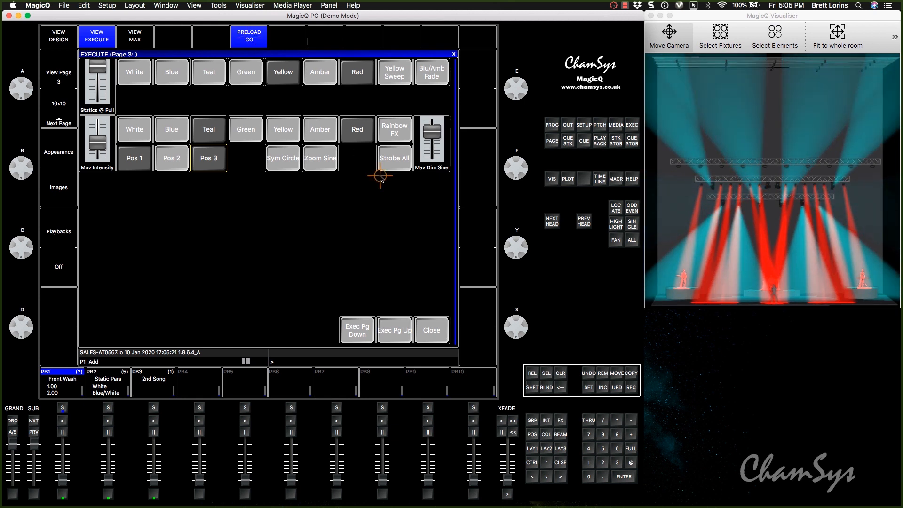
pyautogui.click(325, 159)
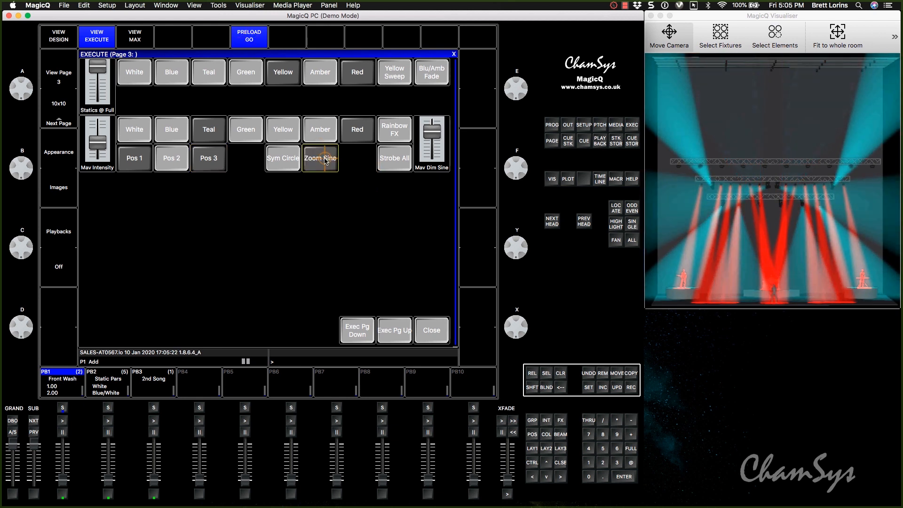
pyautogui.click(249, 40)
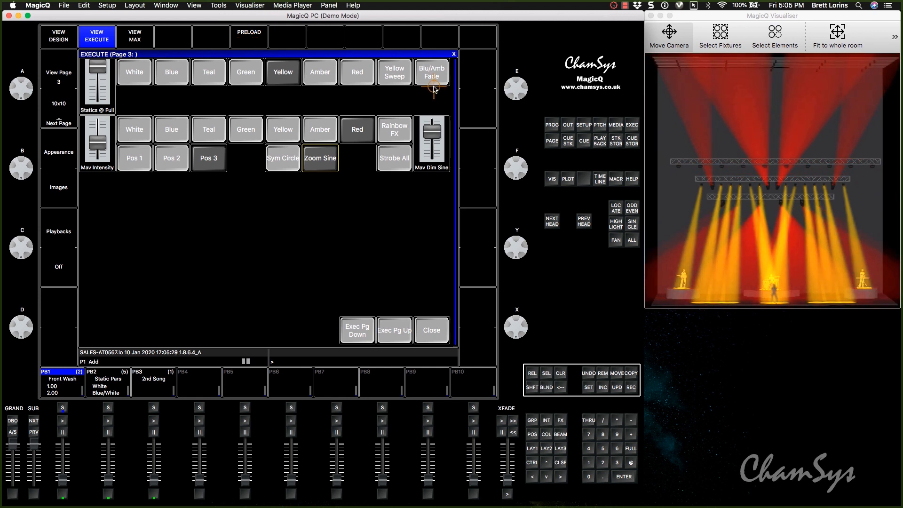
# - Lower the Mav Dim Sine fader to zero
pyautogui.click(434, 145)
pyautogui.moveTo(435, 146); pyautogui.dragTo(439, 176)
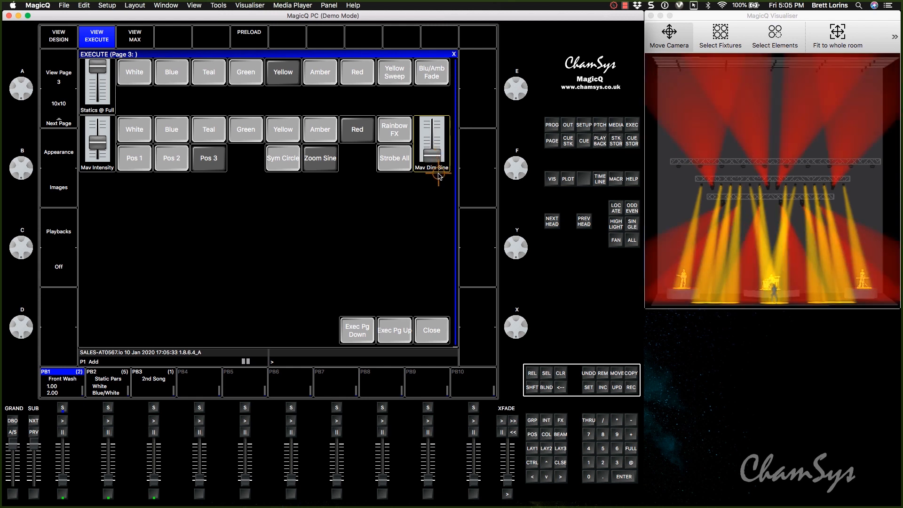
pyautogui.click(98, 153)
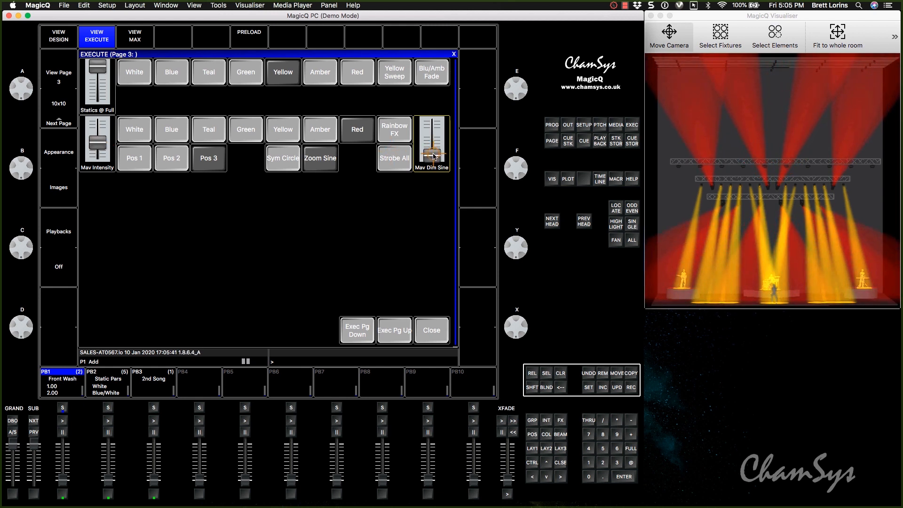
# - Release the Mav row's Red, Pos 3 and Zoom Sine, and the Statics row's Yellow
pyautogui.click(354, 130)
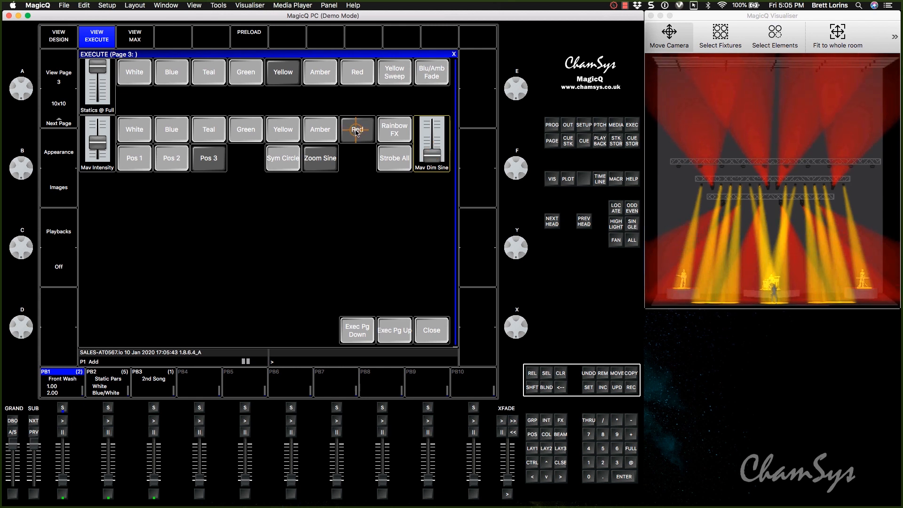
pyautogui.click(356, 131)
pyautogui.click(213, 161)
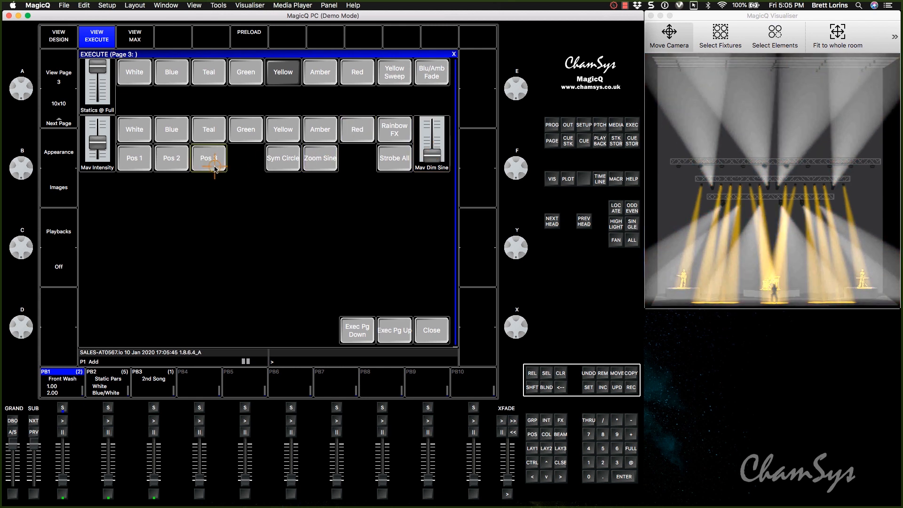
pyautogui.click(284, 74)
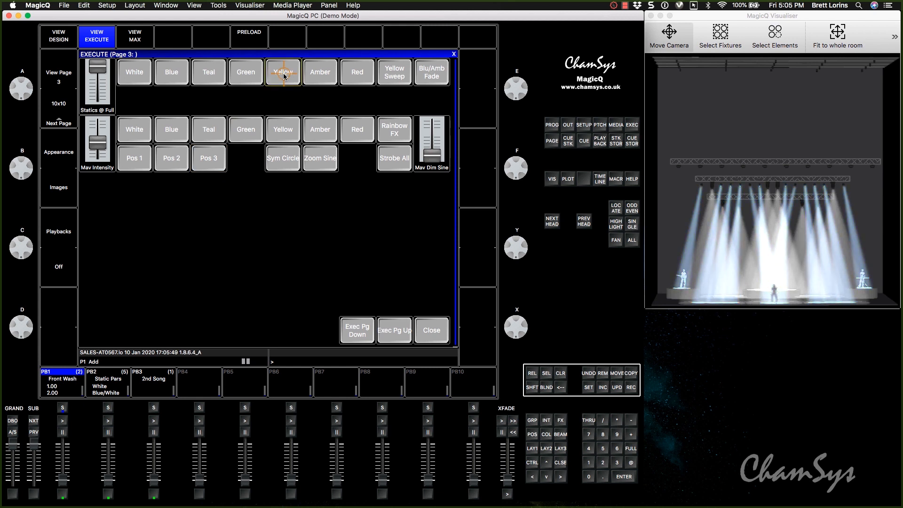
# - In the design view, review the special functions available for an empty cell above the page buttons, without assigning one
pyautogui.click(62, 40)
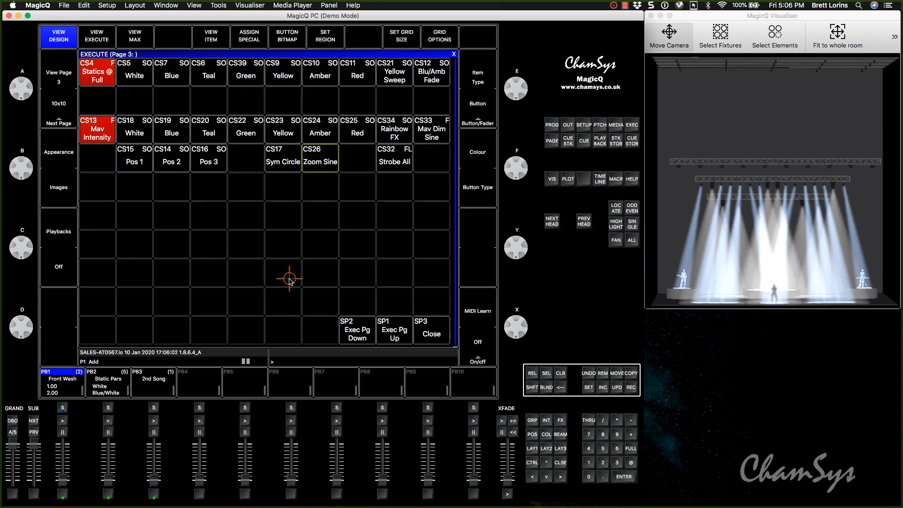
pyautogui.click(323, 303)
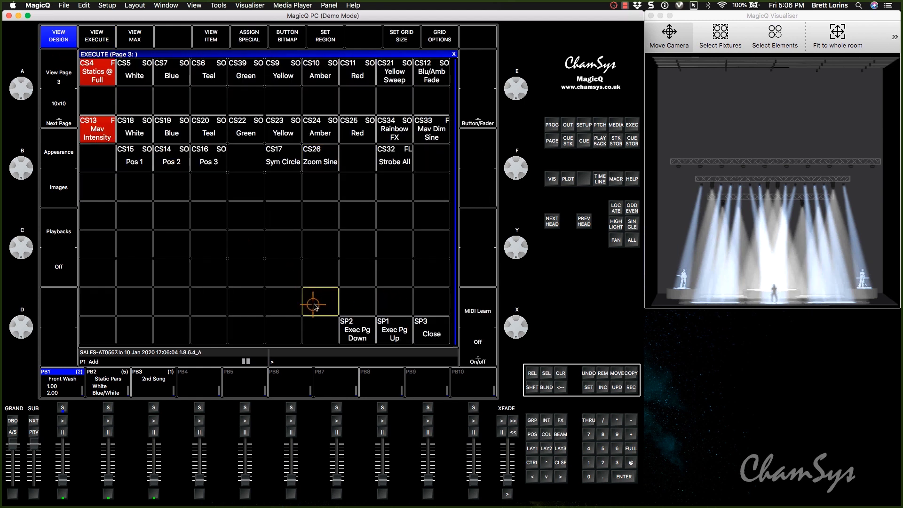
pyautogui.click(251, 38)
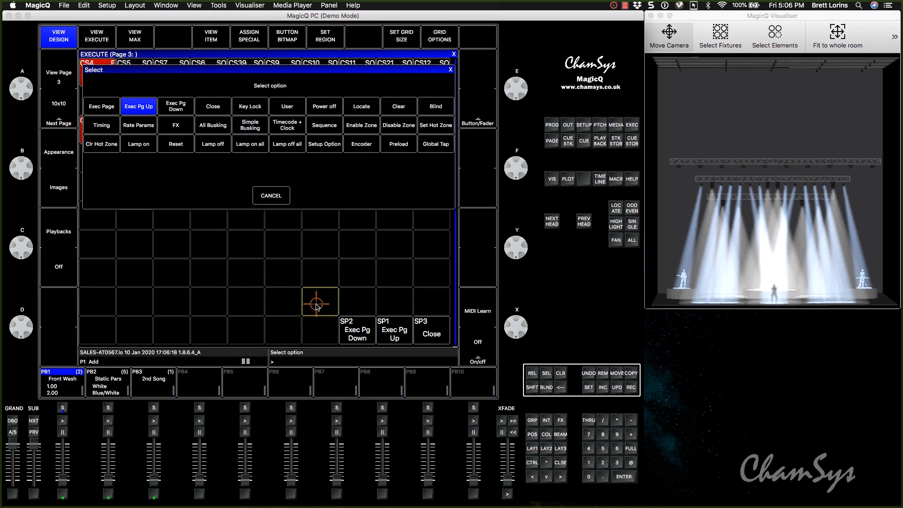
pyautogui.click(270, 195)
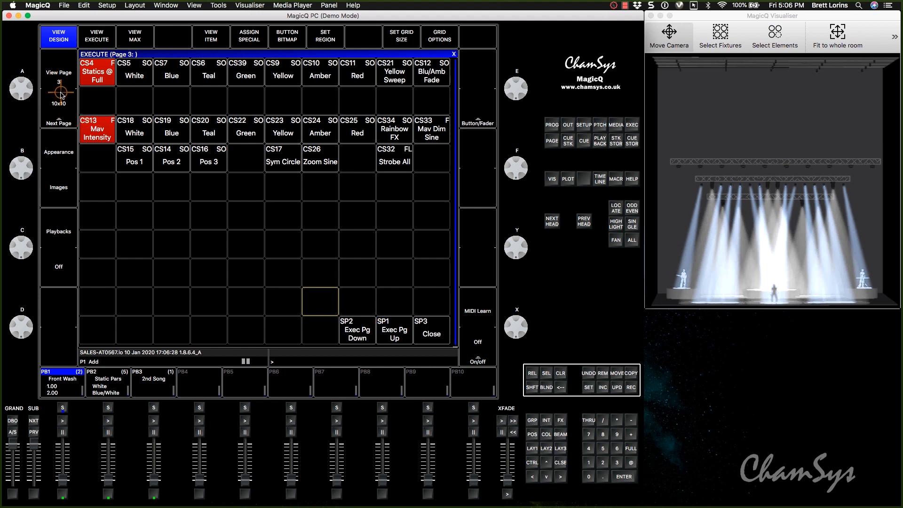
# - On page 4 in the execute view, raise Haze 1 to about 30%, Fan 1 to 75%, Haze 2 to 20% and Fan 2 to 80%
pyautogui.click(390, 333)
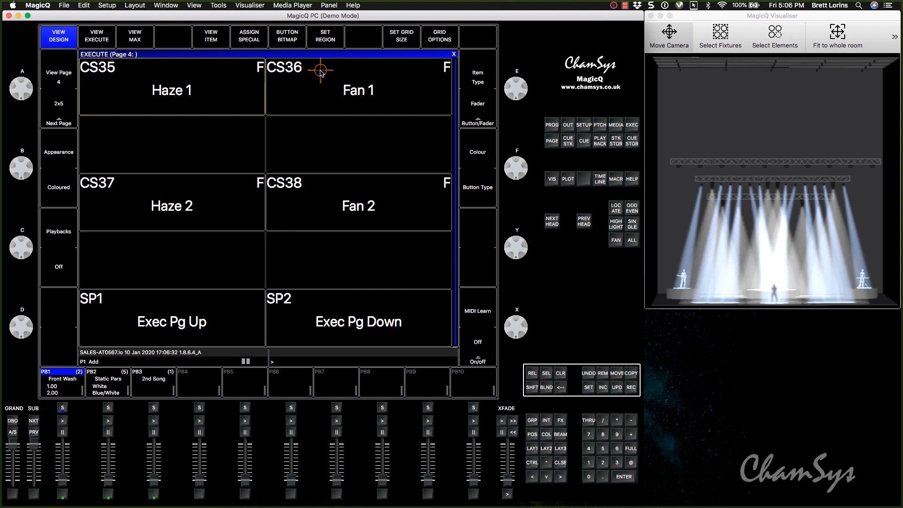
pyautogui.click(97, 40)
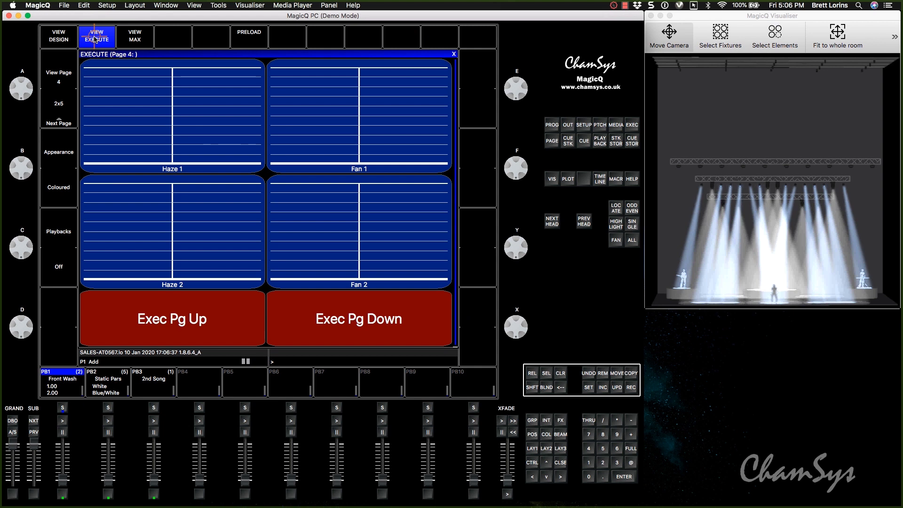
pyautogui.click(202, 135)
pyautogui.moveTo(331, 97); pyautogui.dragTo(334, 92)
pyautogui.click(252, 259)
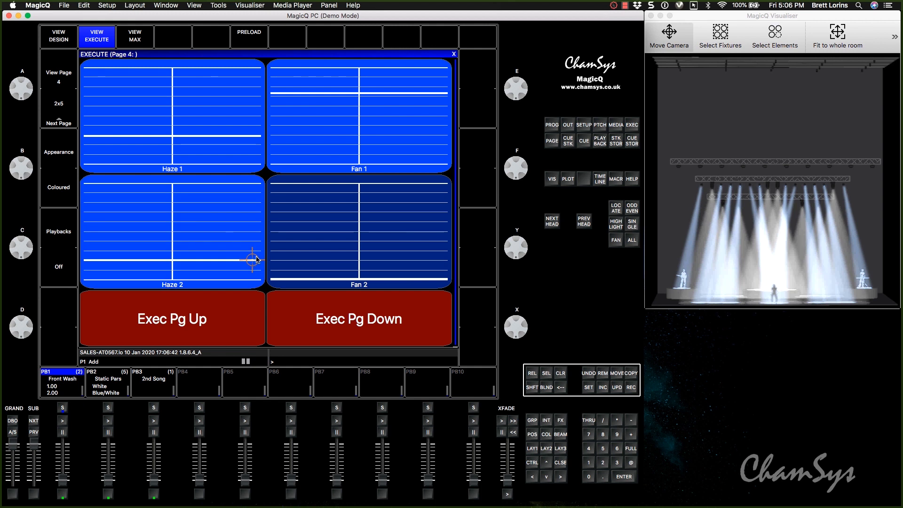
pyautogui.click(307, 204)
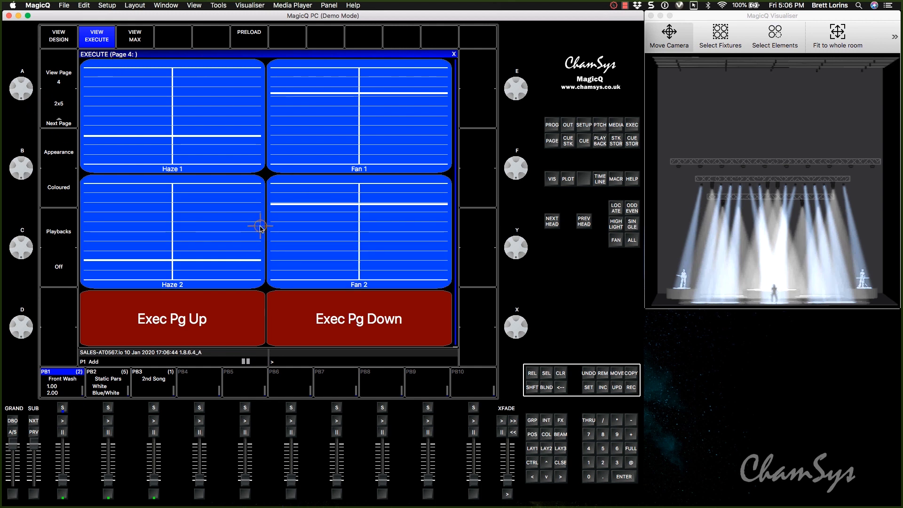
# - Page down to page 3 and back up to page 4, and lower the Fan 2 fader to about a quarter
pyautogui.click(285, 315)
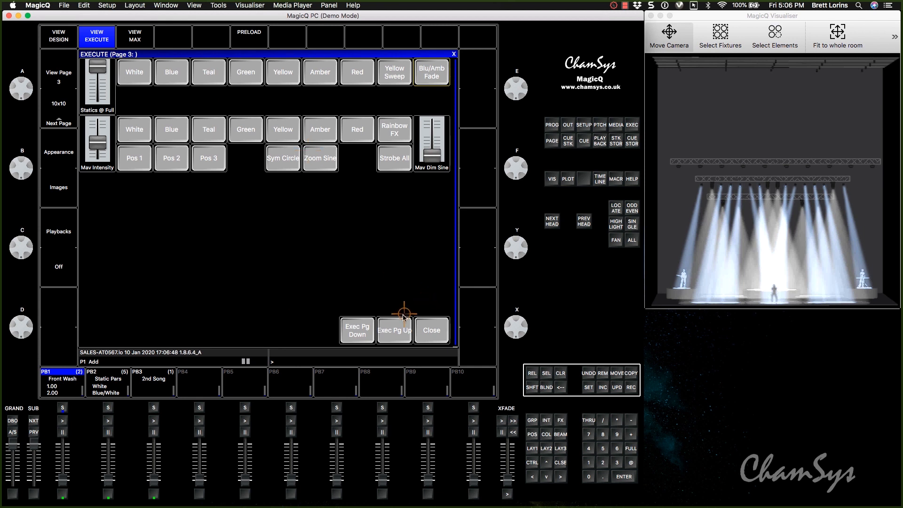
pyautogui.click(395, 333)
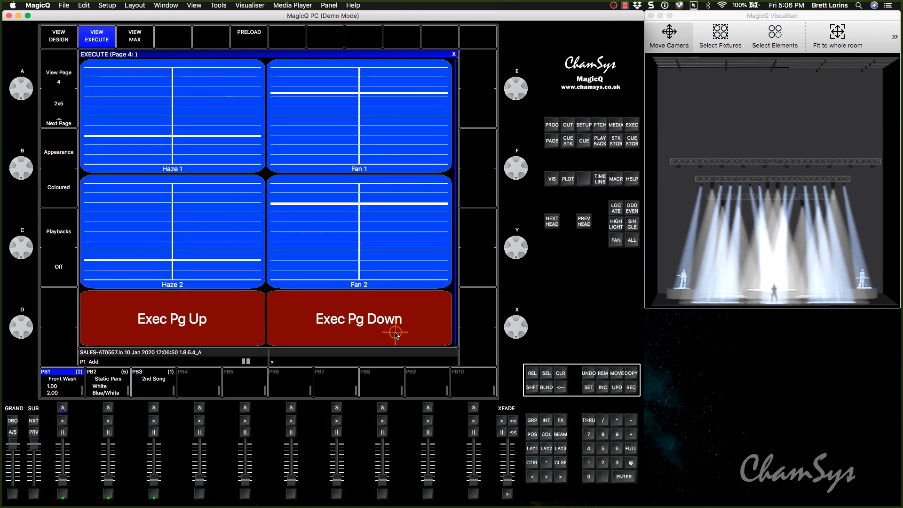
pyautogui.click(359, 255)
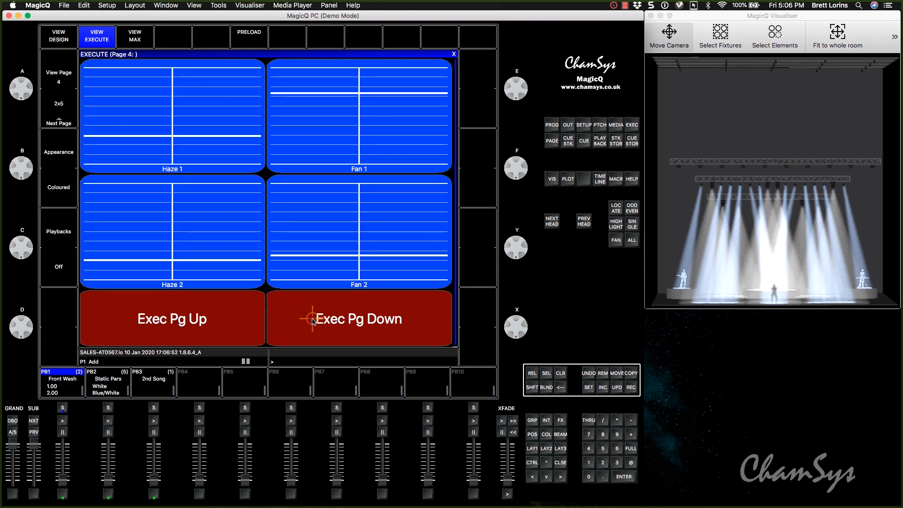
# - Page up to execute page 5 and back down to page 3
pyautogui.click(221, 332)
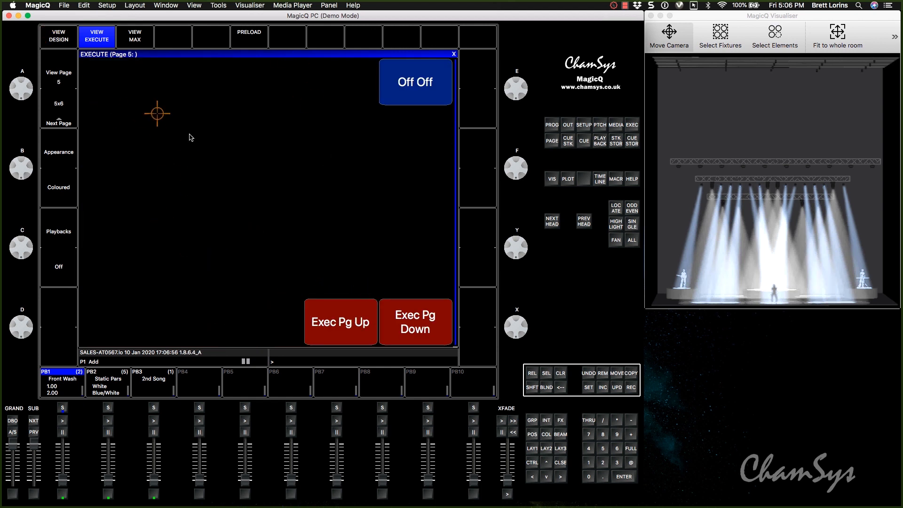
pyautogui.click(420, 328)
pyautogui.click(398, 329)
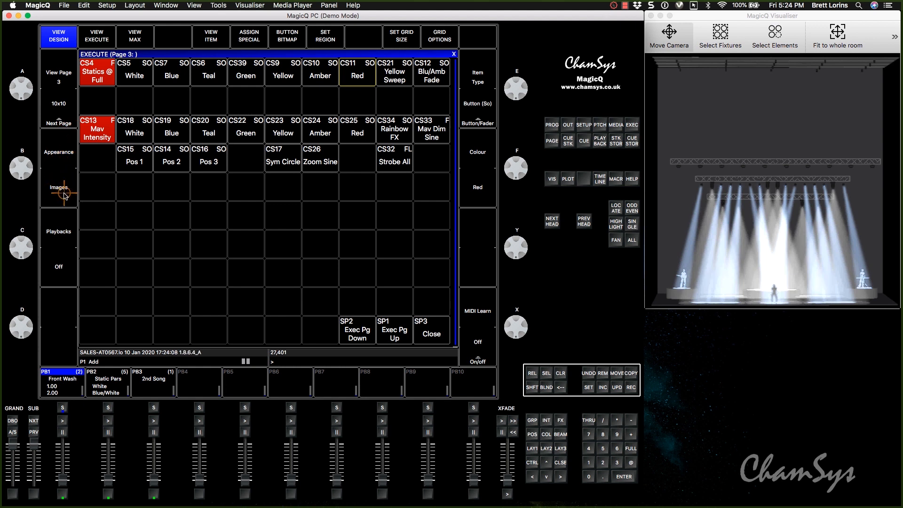
# - Change the appearance of page 3 to Coloured and show it in the execute view
pyautogui.click(96, 40)
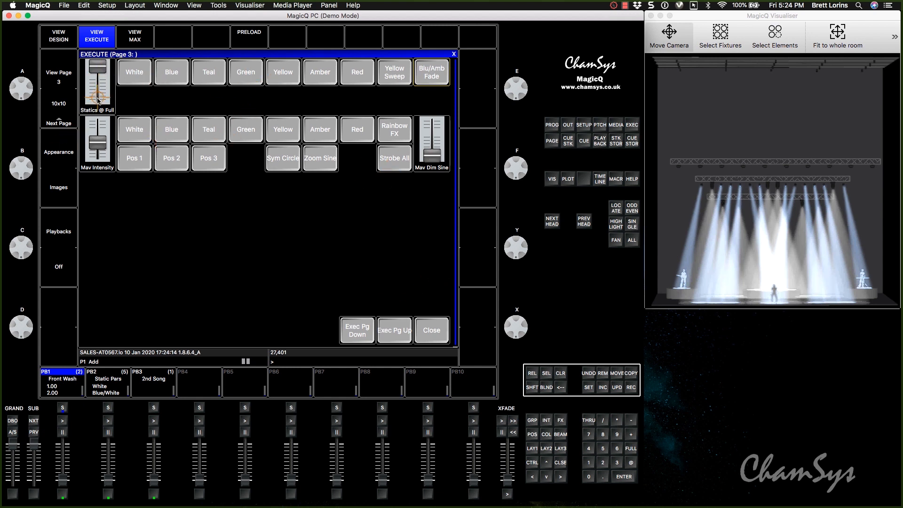
pyautogui.click(58, 39)
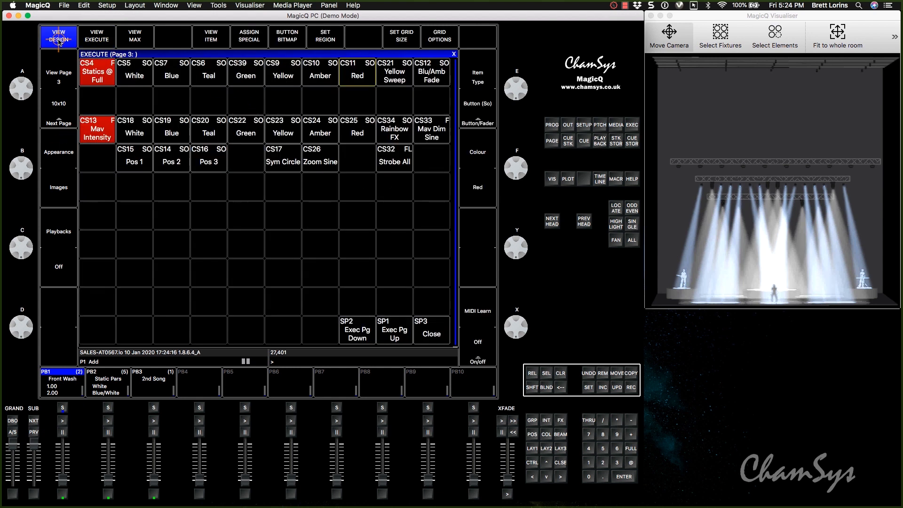
pyautogui.click(58, 188)
pyautogui.click(96, 40)
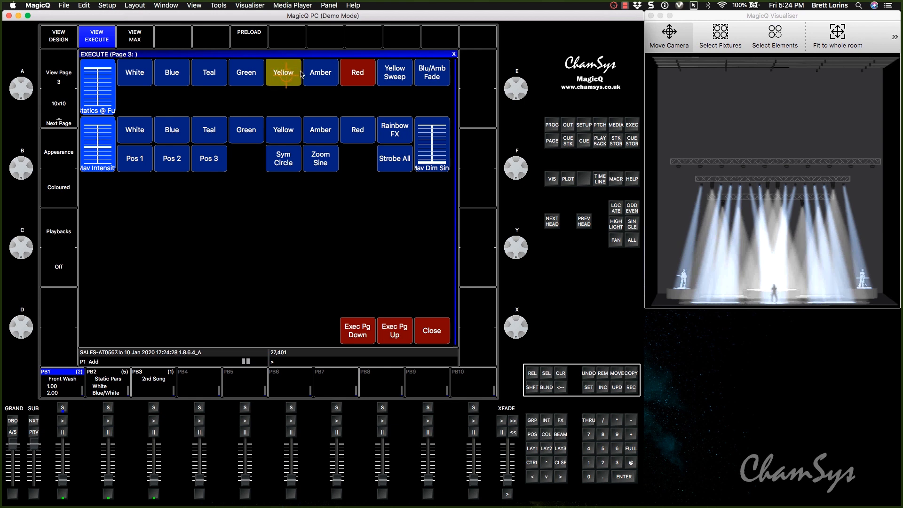
# - Trigger the Statics row's Red and switch to Yellow, pull the Mav Intensity fader to zero, and return to the design view
pyautogui.click(364, 81)
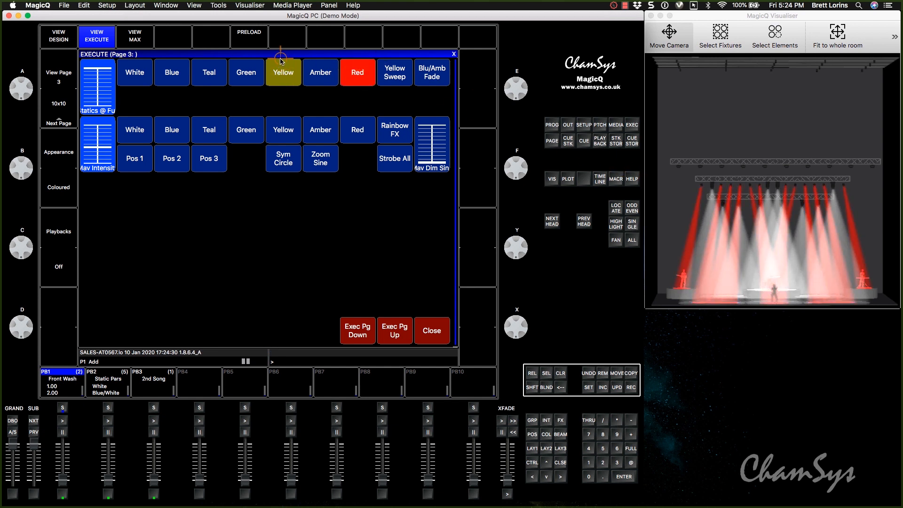
pyautogui.click(283, 74)
pyautogui.moveTo(104, 155); pyautogui.dragTo(101, 173)
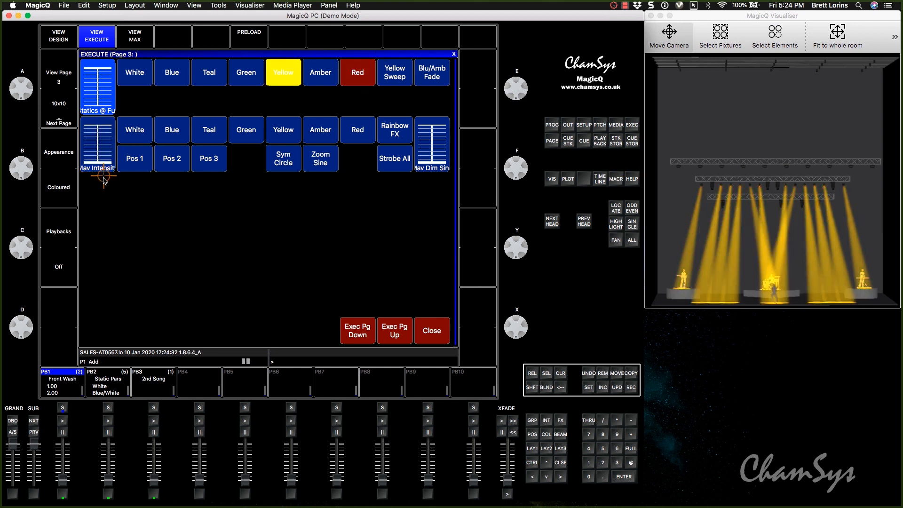
pyautogui.click(66, 37)
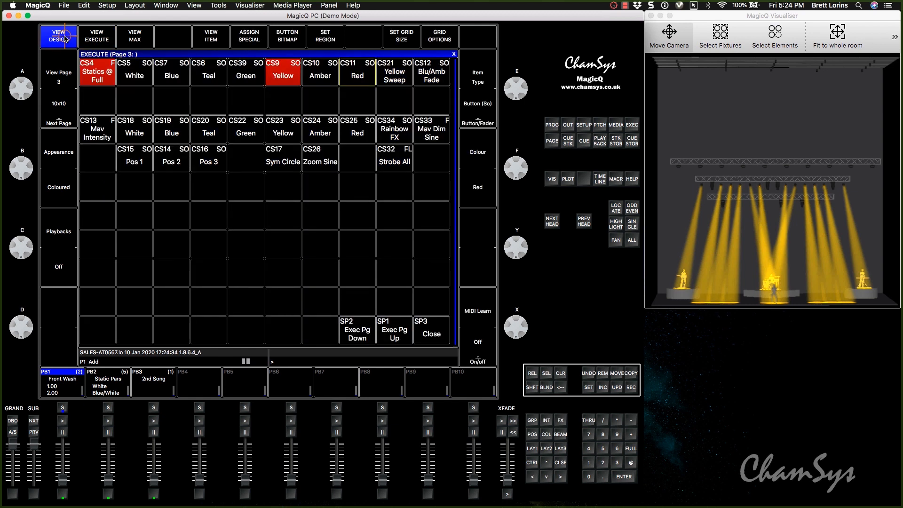
# - Set the Statics row's Green button colour to Green and show page 3 in the execute view
pyautogui.press('Left')
pyautogui.press('Left')
pyautogui.press('Left')
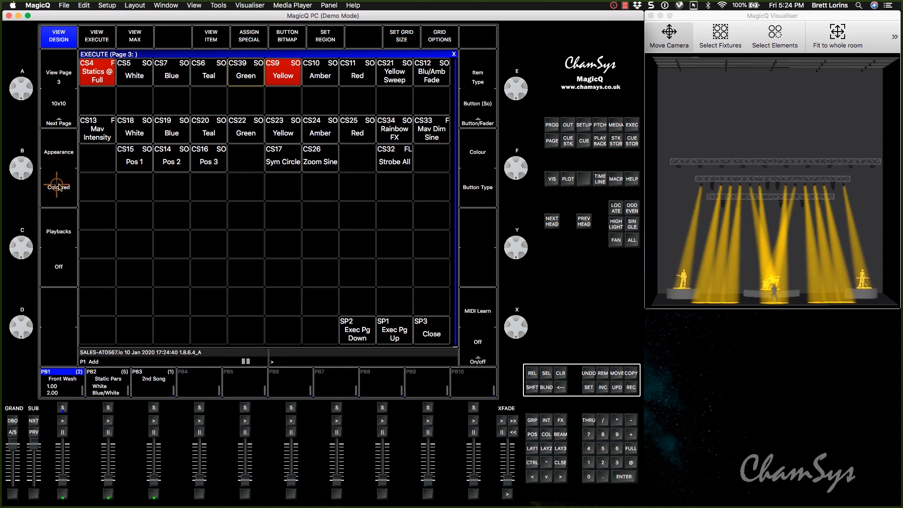
pyautogui.click(476, 186)
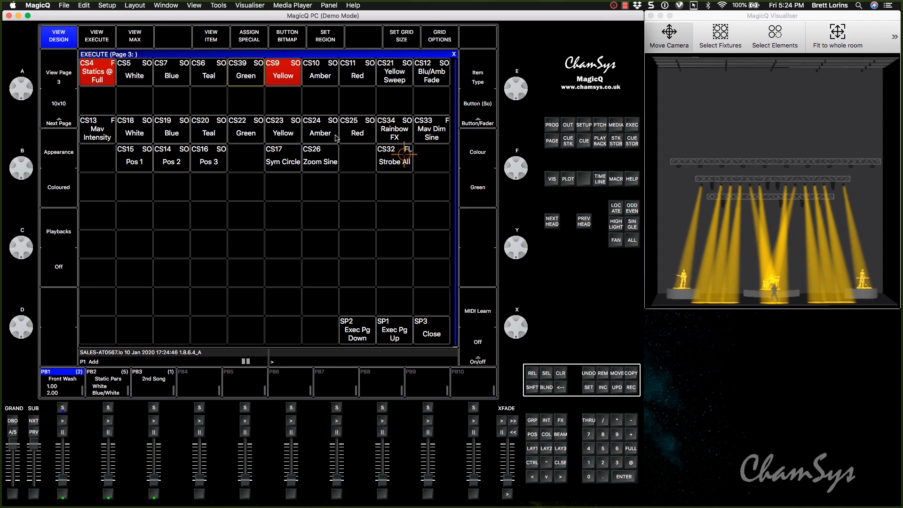
pyautogui.click(97, 36)
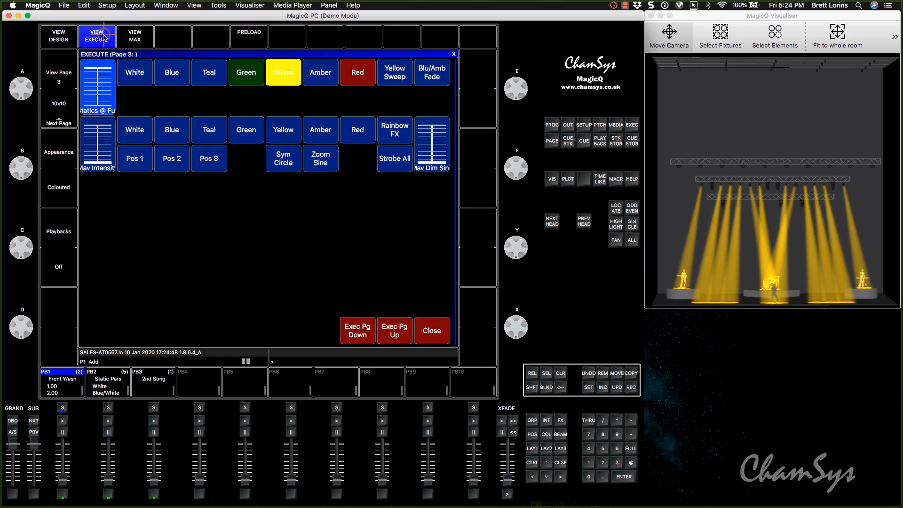
# - Return to the design view, give the Statics row's Teal button a teal colour, and show the page in the execute view
pyautogui.click(65, 37)
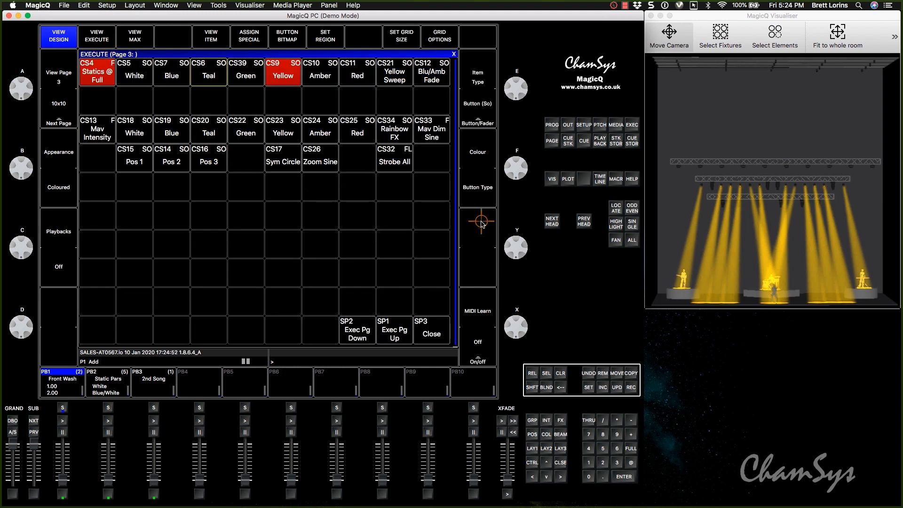
pyautogui.click(480, 189)
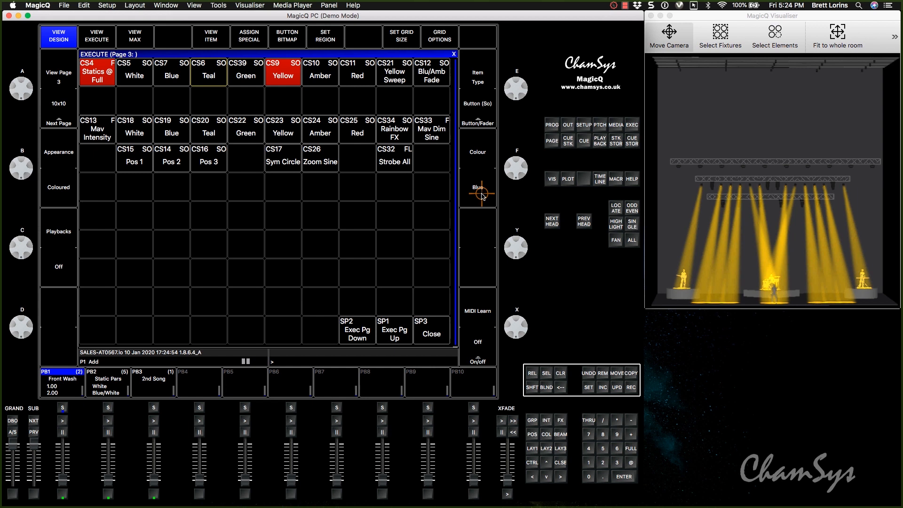
pyautogui.click(480, 169)
pyautogui.click(480, 169)
pyautogui.click(104, 33)
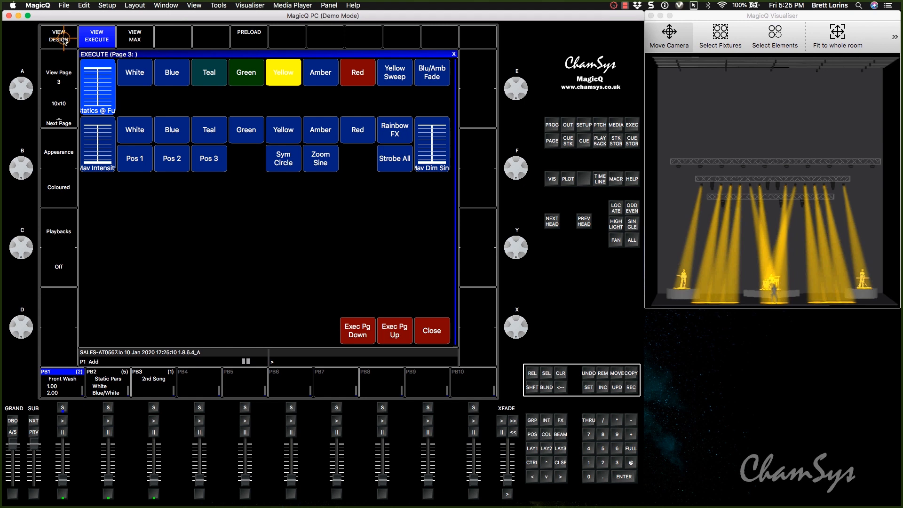
# - Cycle page 3's appearance between Boxes and Images to compare the styles, and set it back to Coloured
pyautogui.click(53, 187)
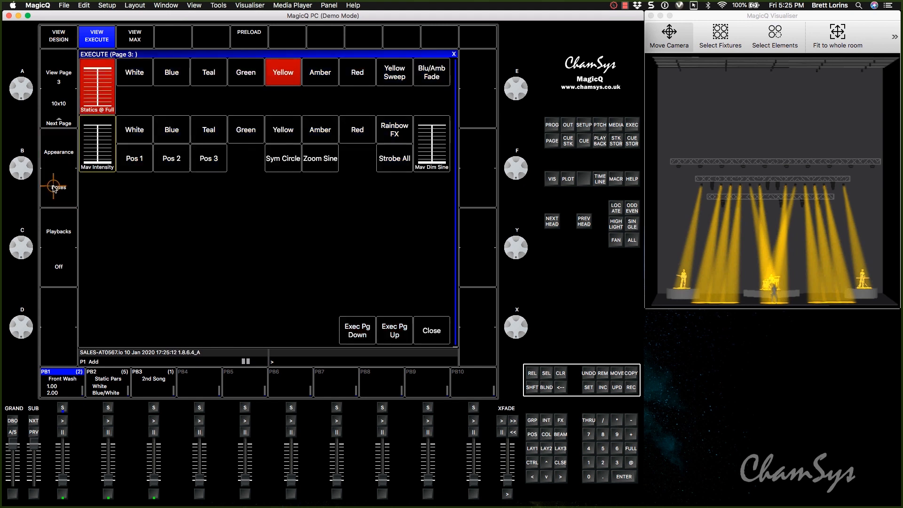
pyautogui.click(54, 189)
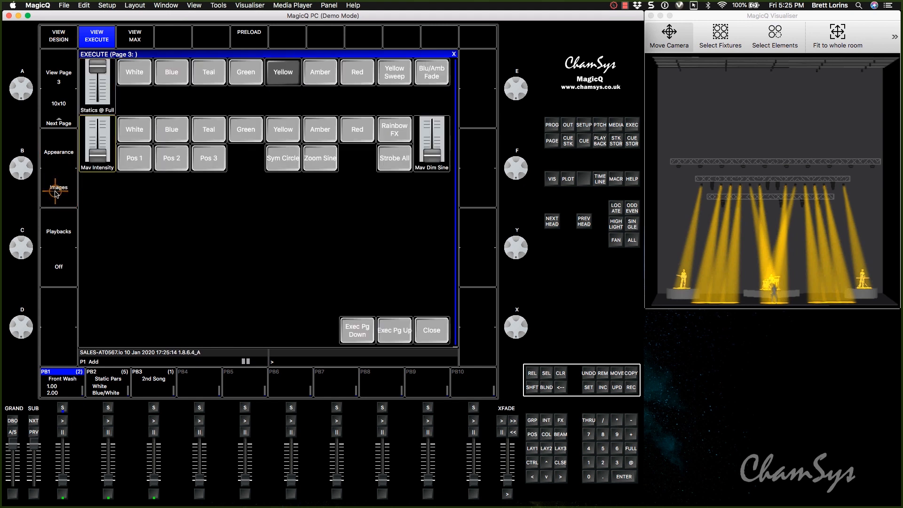
pyautogui.click(56, 189)
pyautogui.click(56, 189)
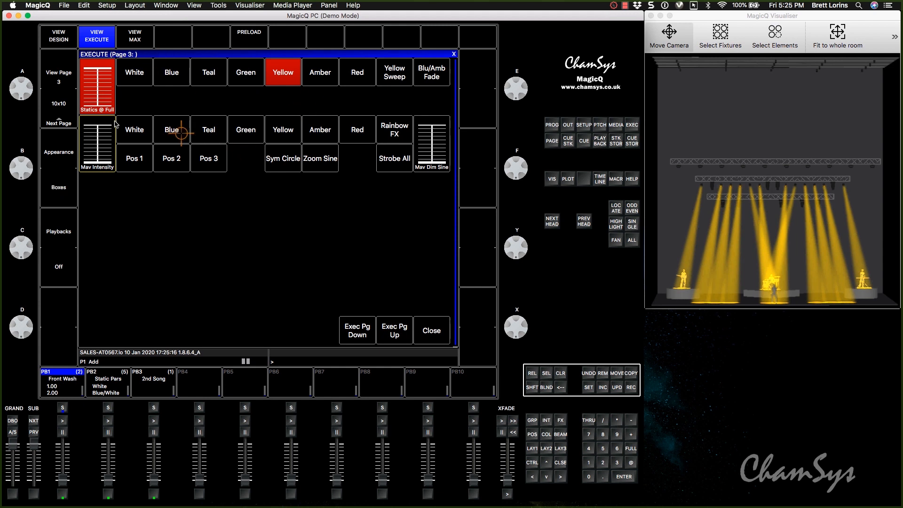
pyautogui.click(57, 190)
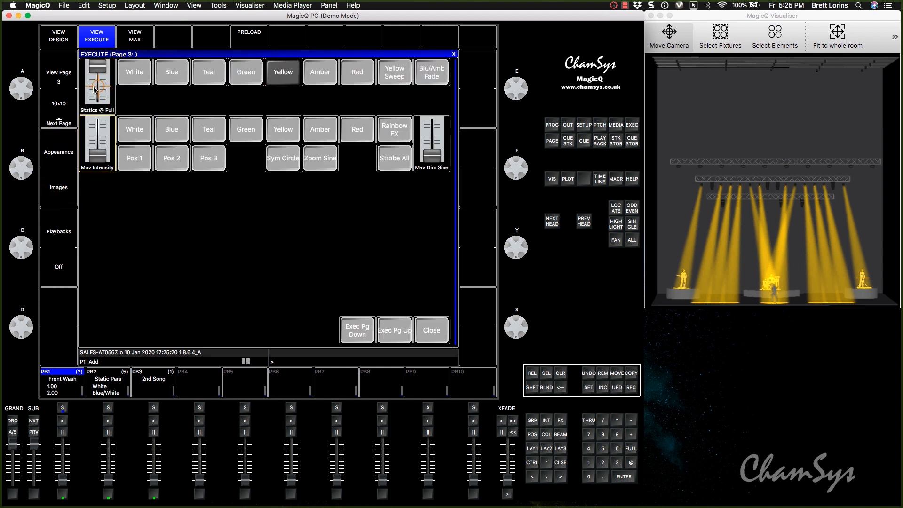
pyautogui.click(62, 195)
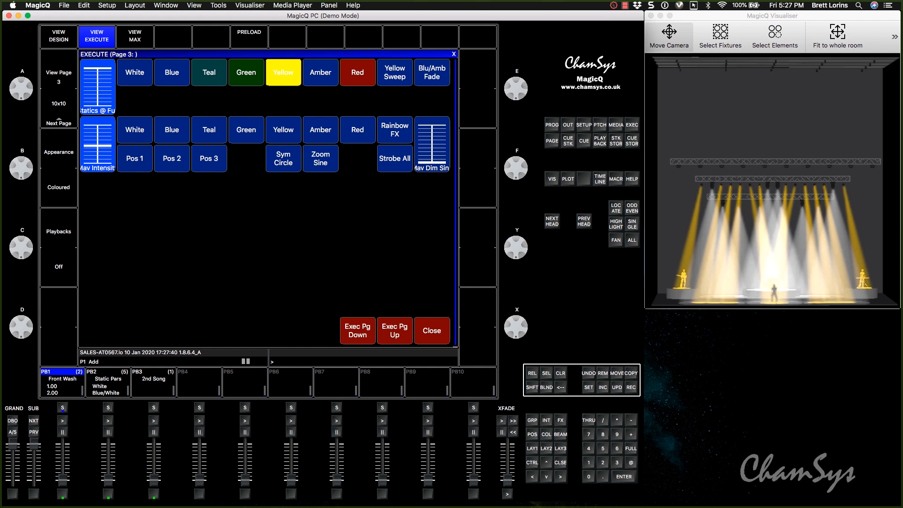
pyautogui.click(498, 217)
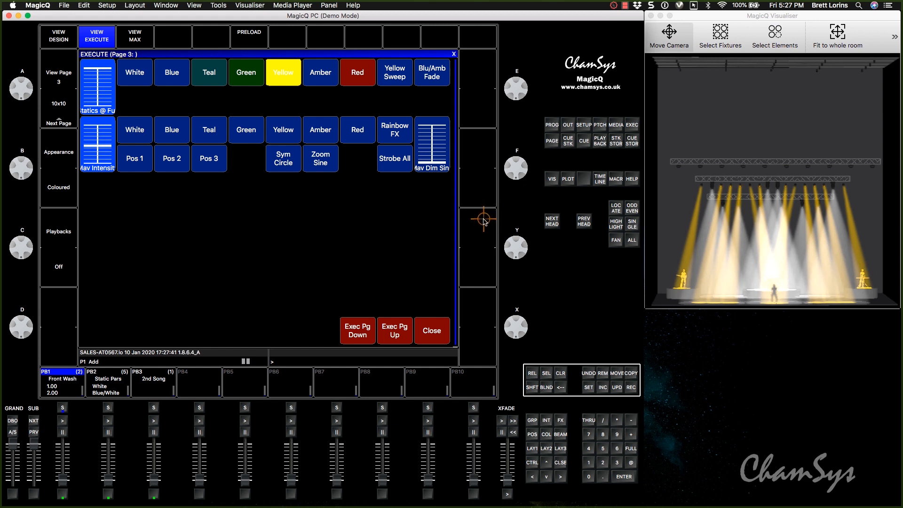